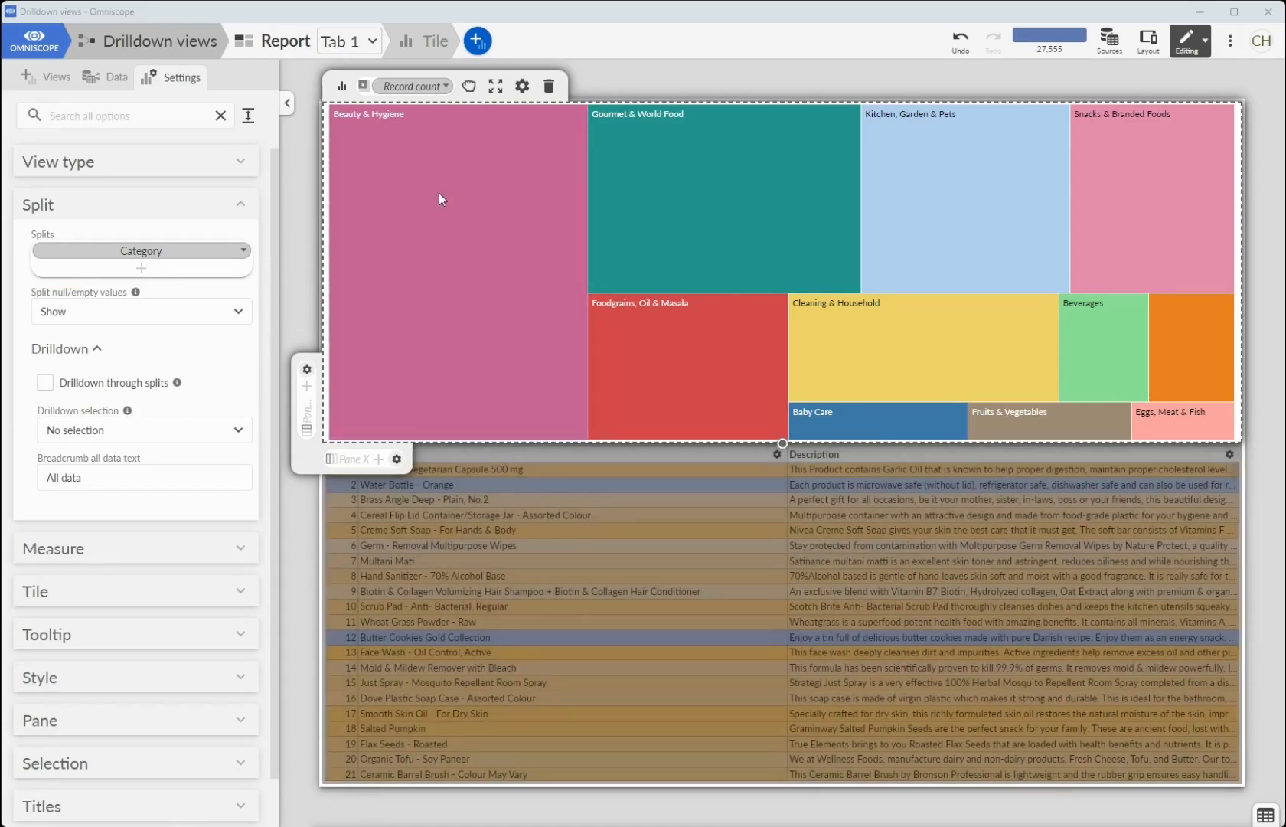
- Enable drilldown through splits on the category treemap and add Sub_Category, Type, Brand and Product as further splits
{"action": "mouse_move", "coordinate": [924, 191]}
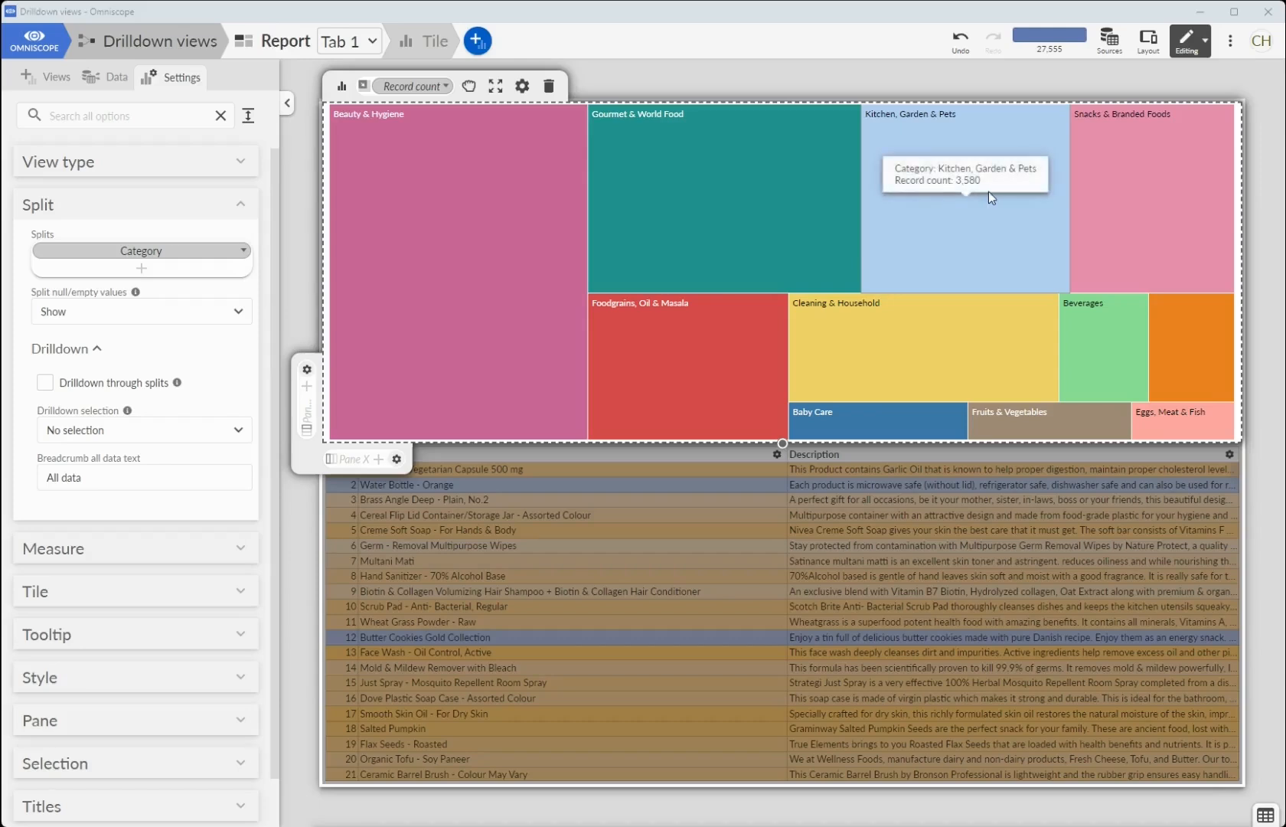
{"action": "left_click", "coordinate": [46, 385]}
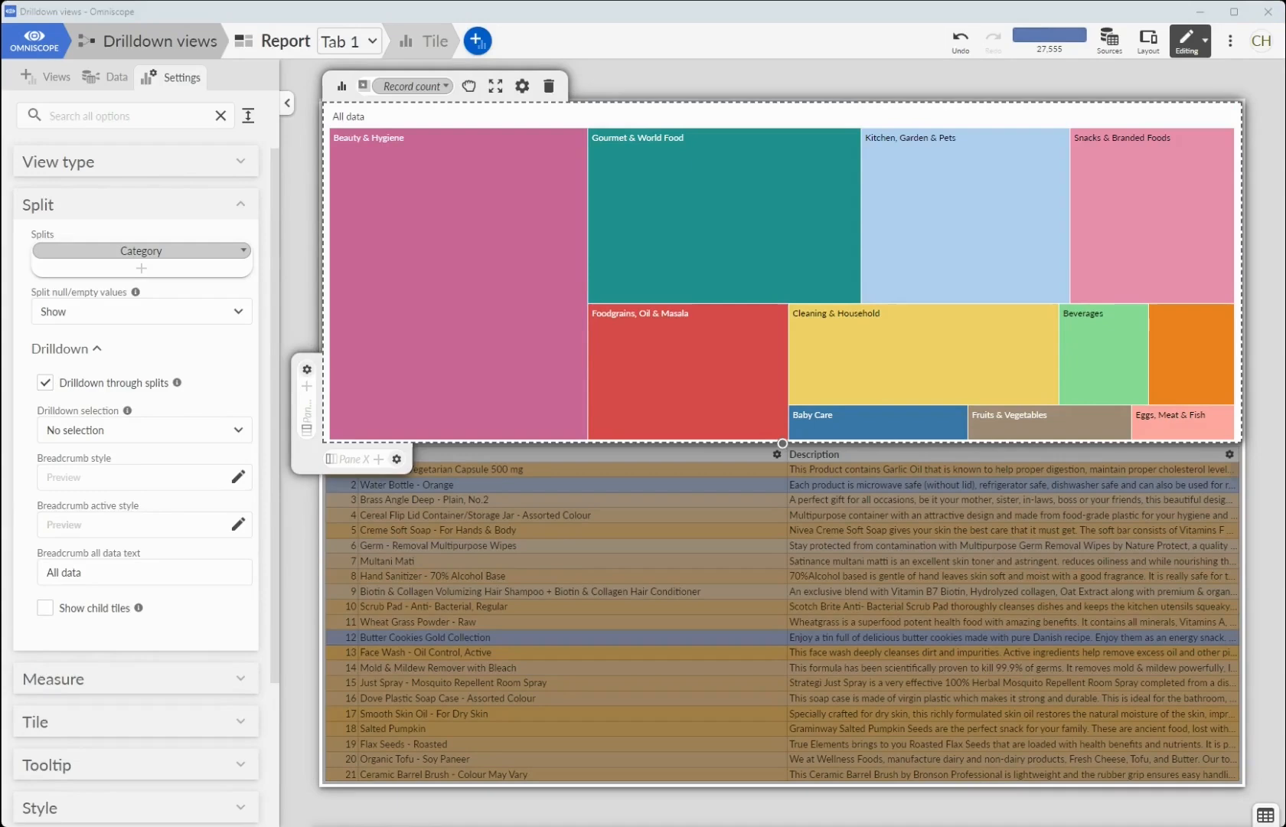
{"action": "left_click", "coordinate": [189, 267]}
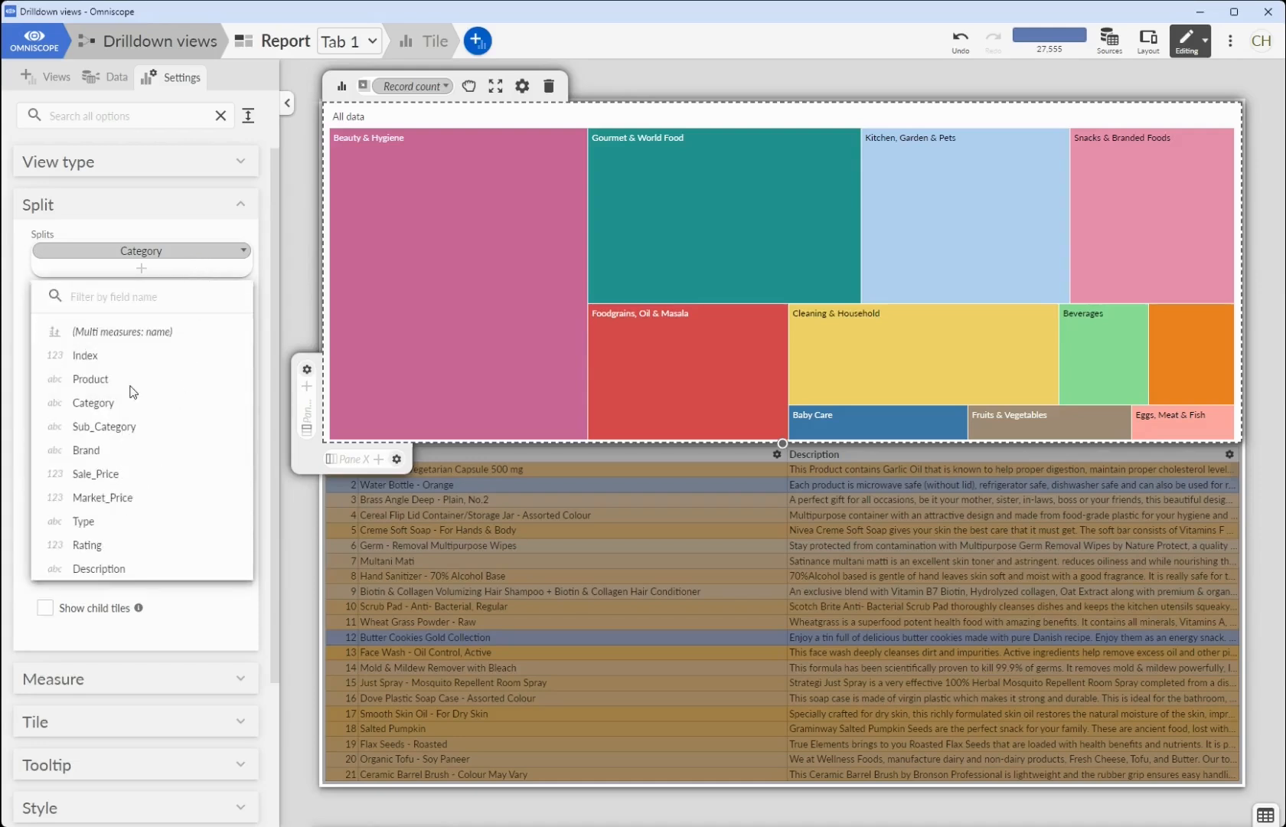
{"action": "left_click", "coordinate": [122, 427]}
{"action": "left_click", "coordinate": [153, 287]}
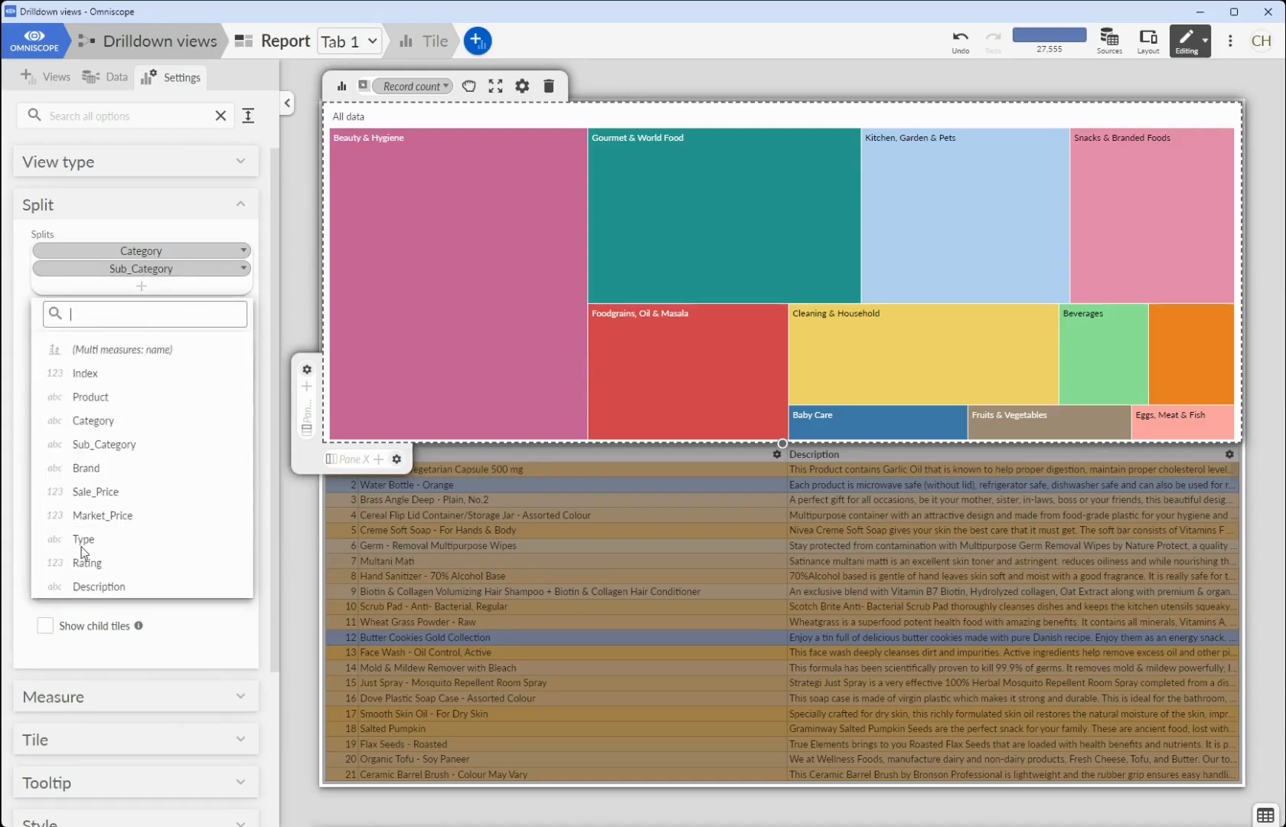
{"action": "left_click", "coordinate": [81, 543]}
{"action": "left_click", "coordinate": [153, 306]}
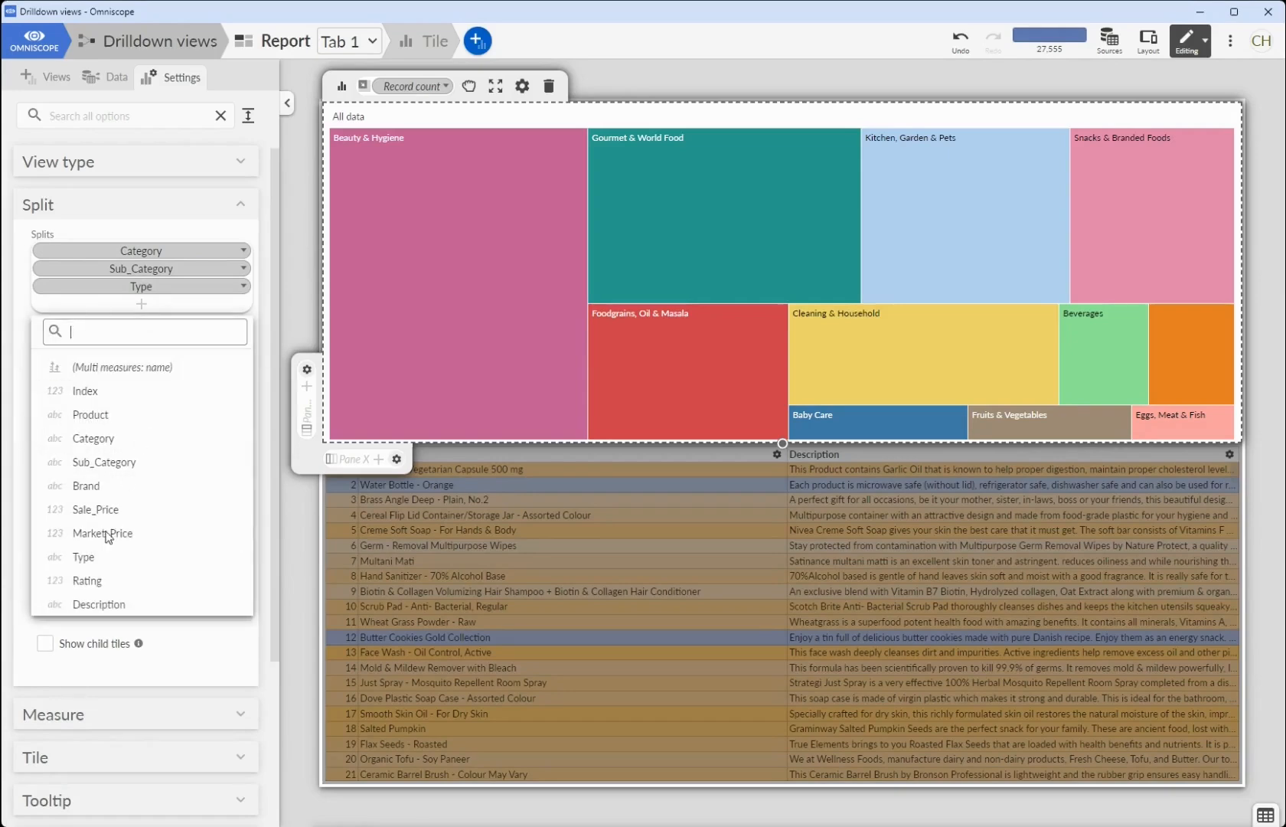
{"action": "left_click", "coordinate": [92, 487]}
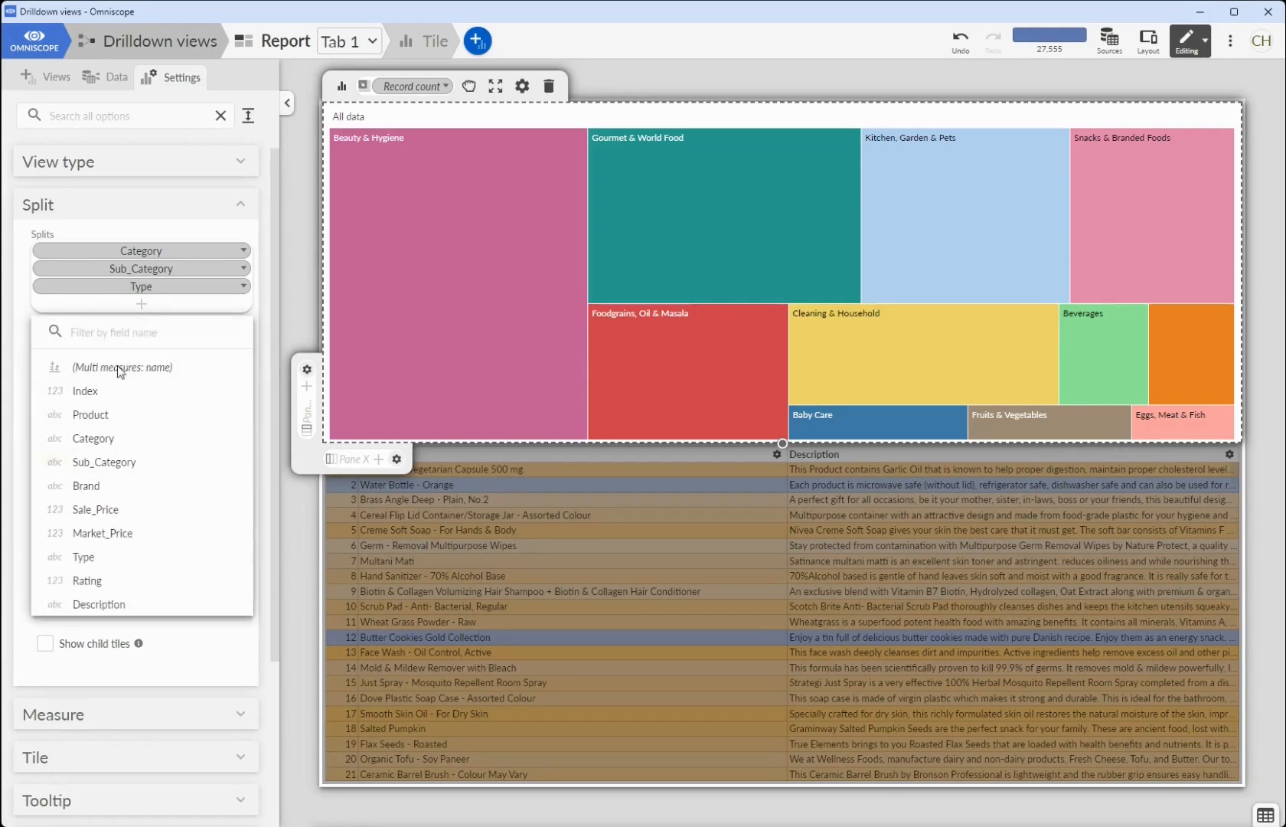
{"action": "left_click", "coordinate": [146, 317]}
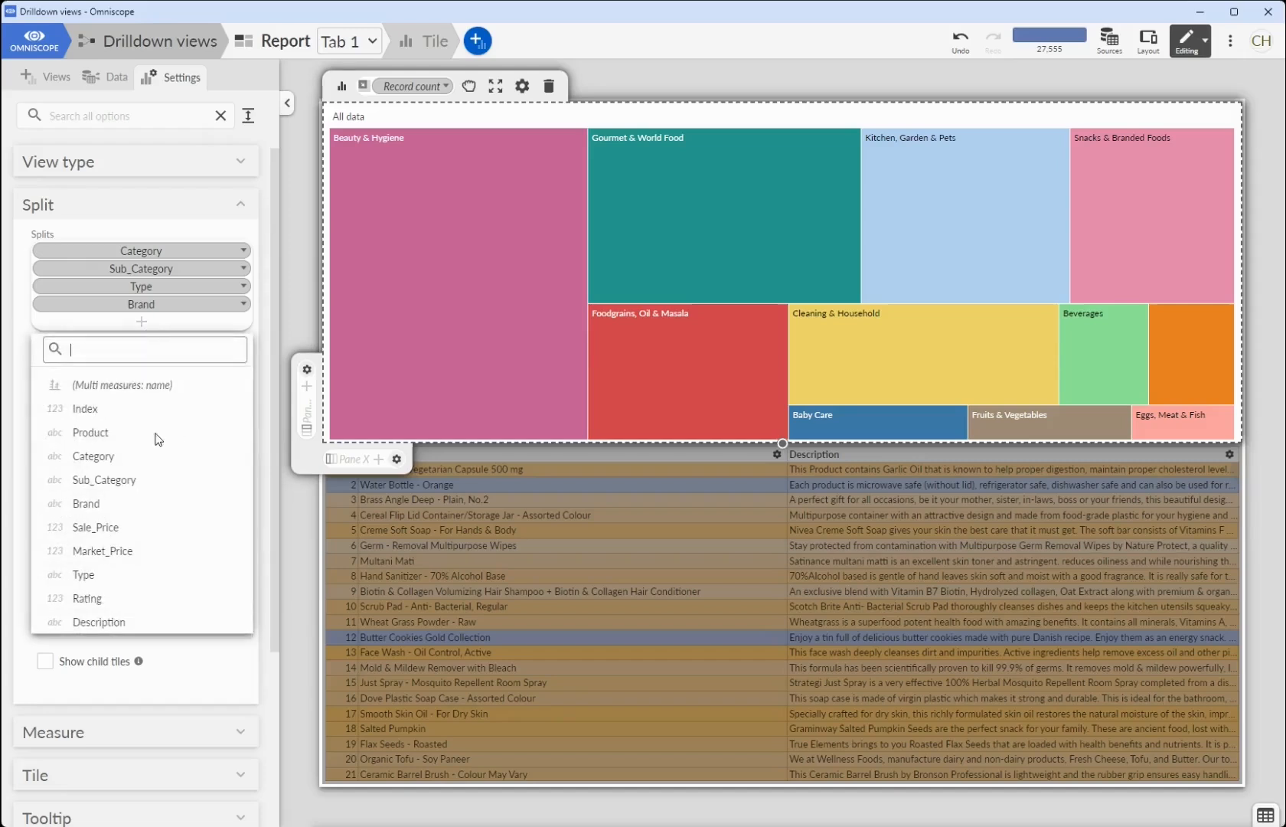
{"action": "left_click", "coordinate": [106, 433]}
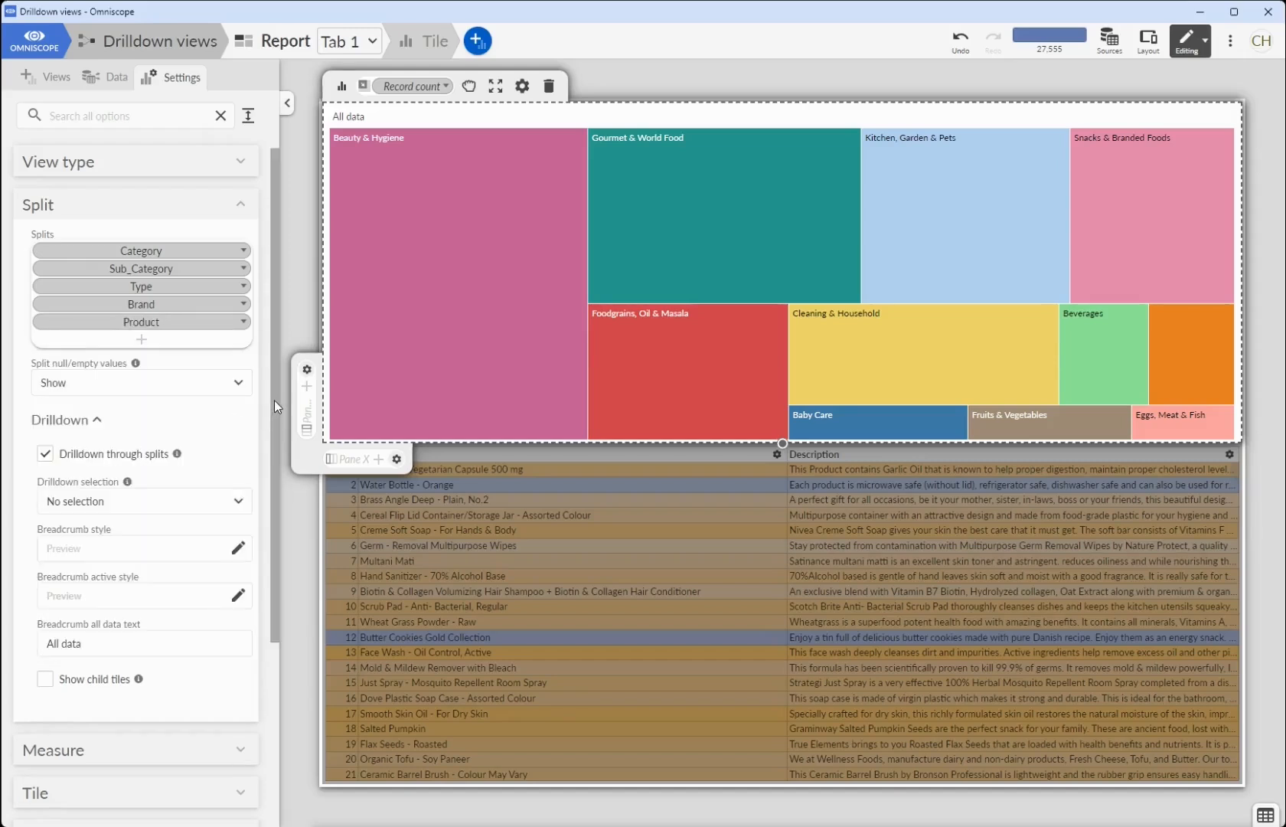
- Switch the report to viewing mode and drill down the treemap through Beverages, Coffee, Instant Coffee and Nescafe
{"action": "left_click", "coordinate": [1191, 38]}
{"action": "left_click", "coordinate": [1102, 86]}
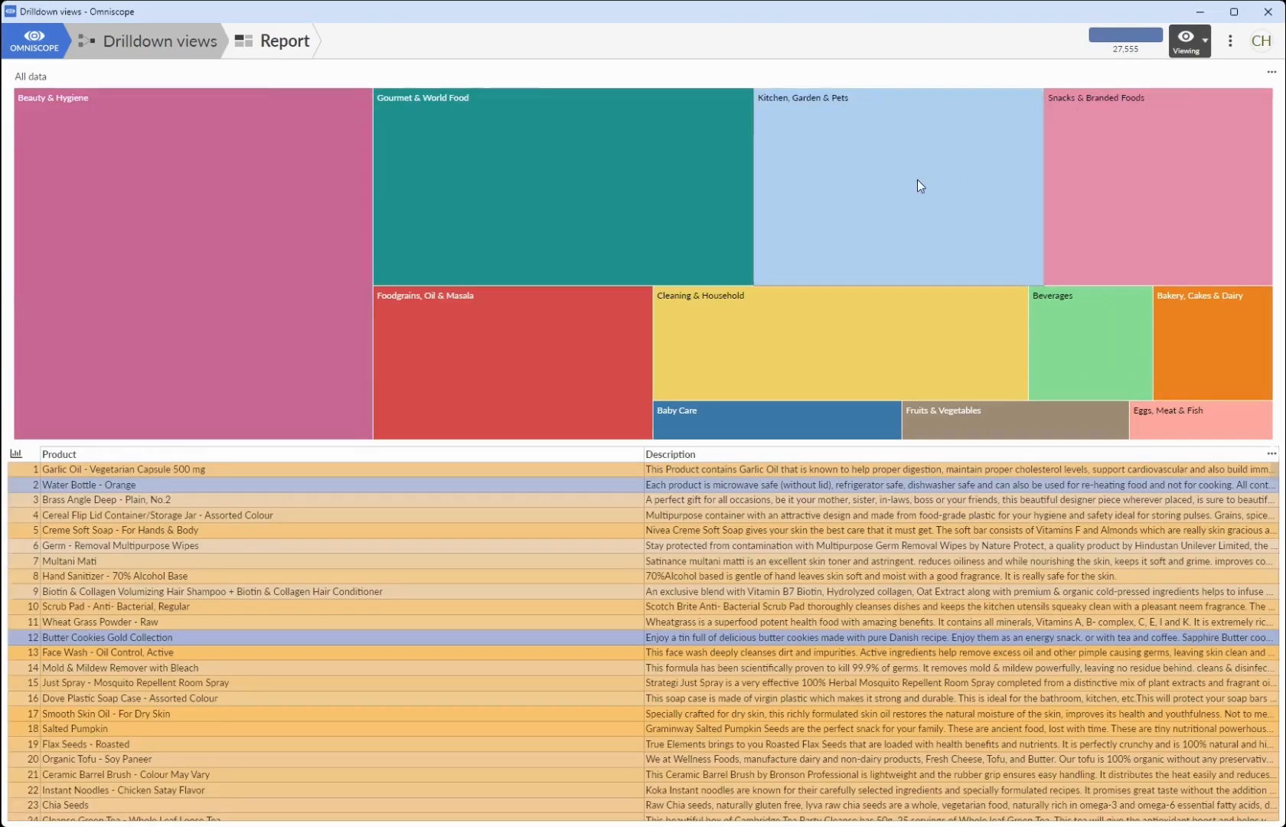
{"action": "mouse_move", "coordinate": [597, 182]}
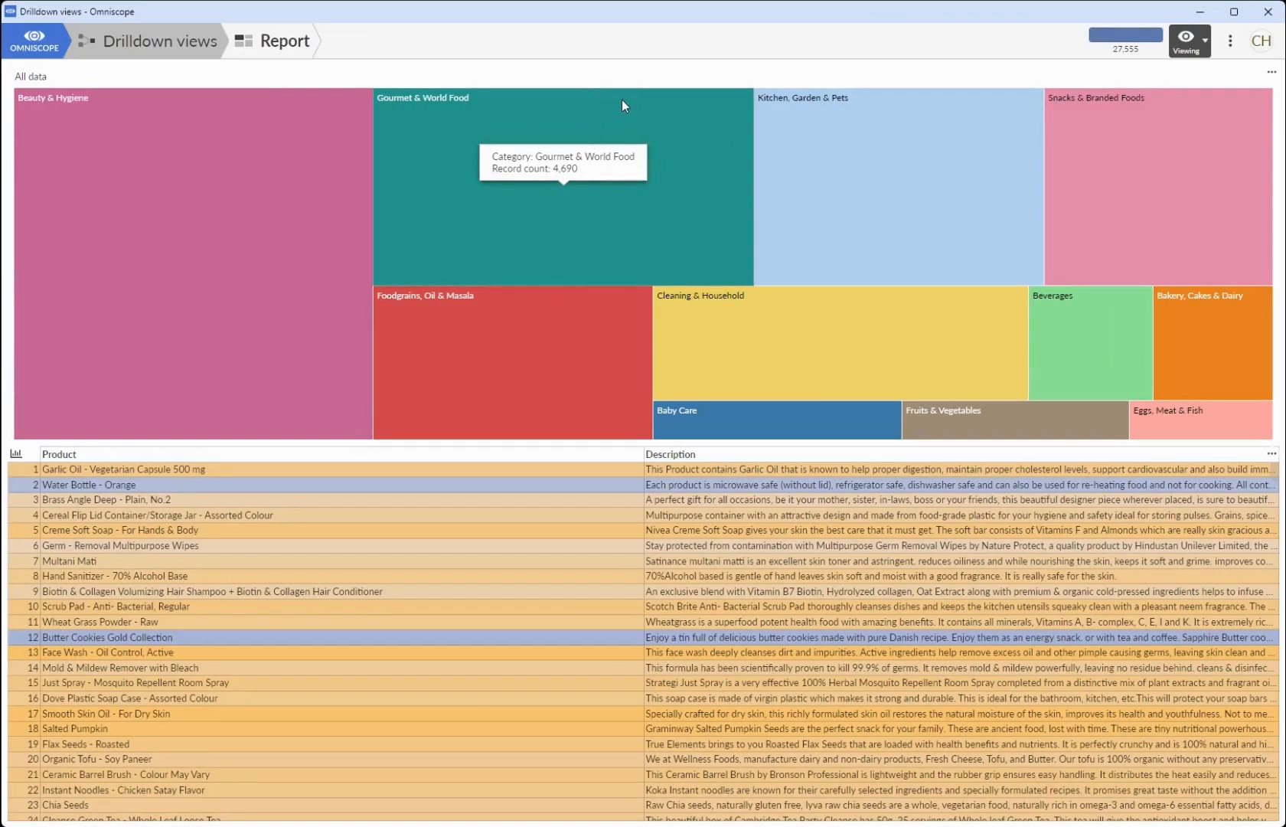
{"action": "left_click", "coordinate": [1073, 329]}
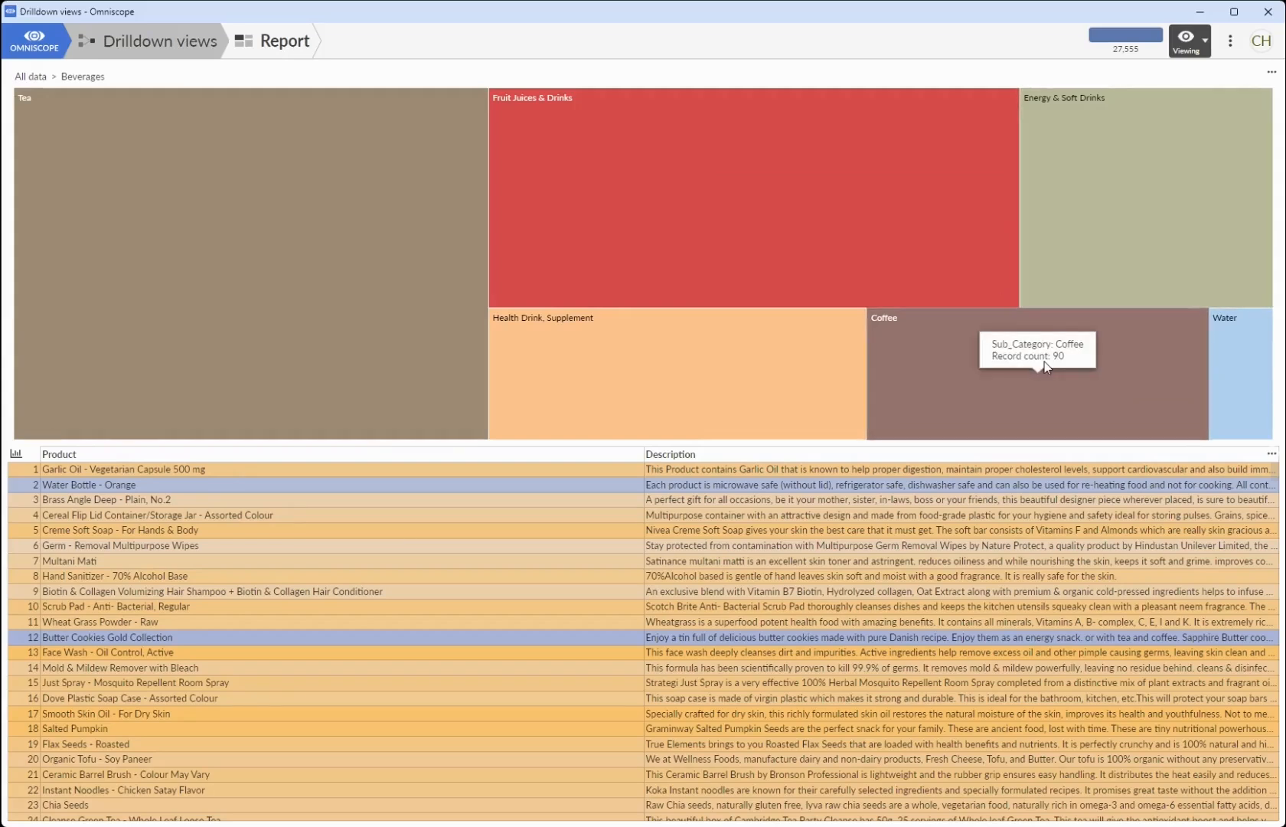
{"action": "left_click", "coordinate": [1045, 361]}
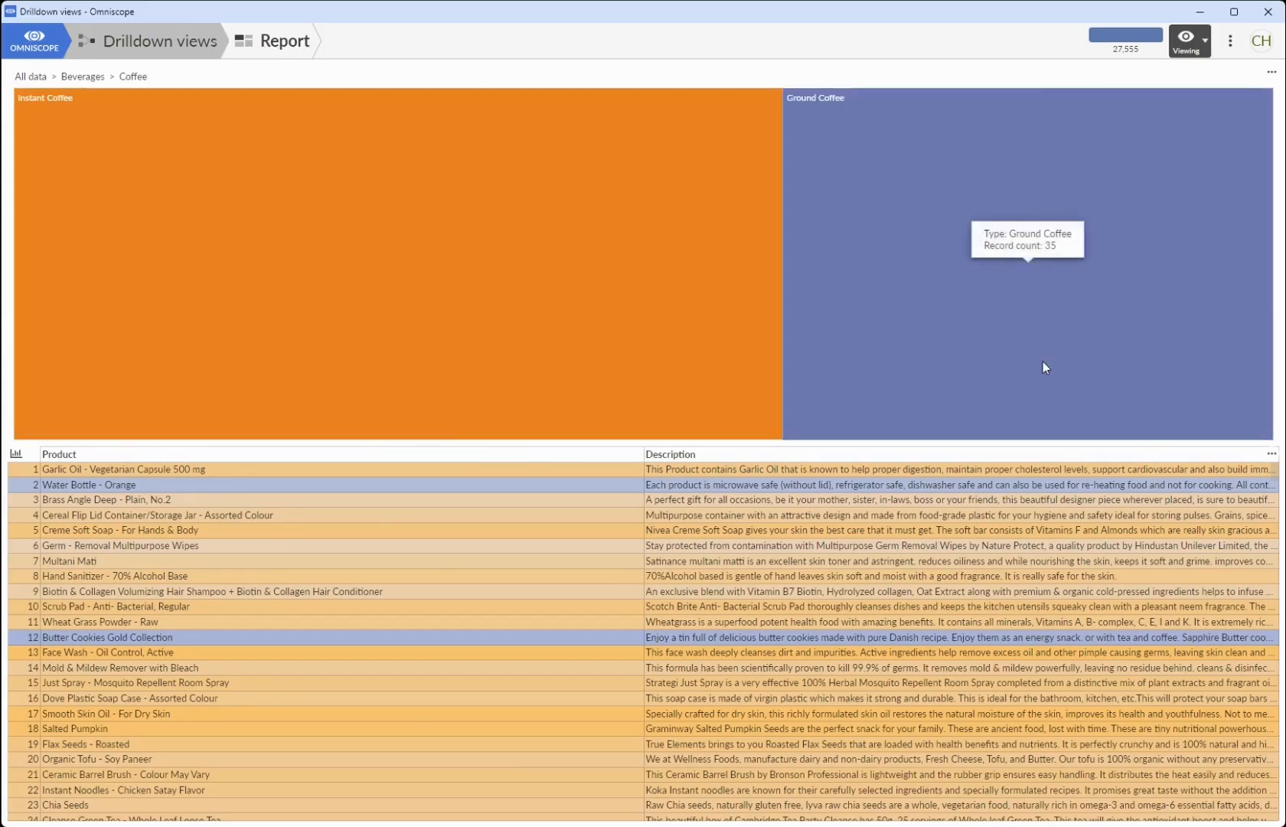
{"action": "left_click", "coordinate": [556, 321]}
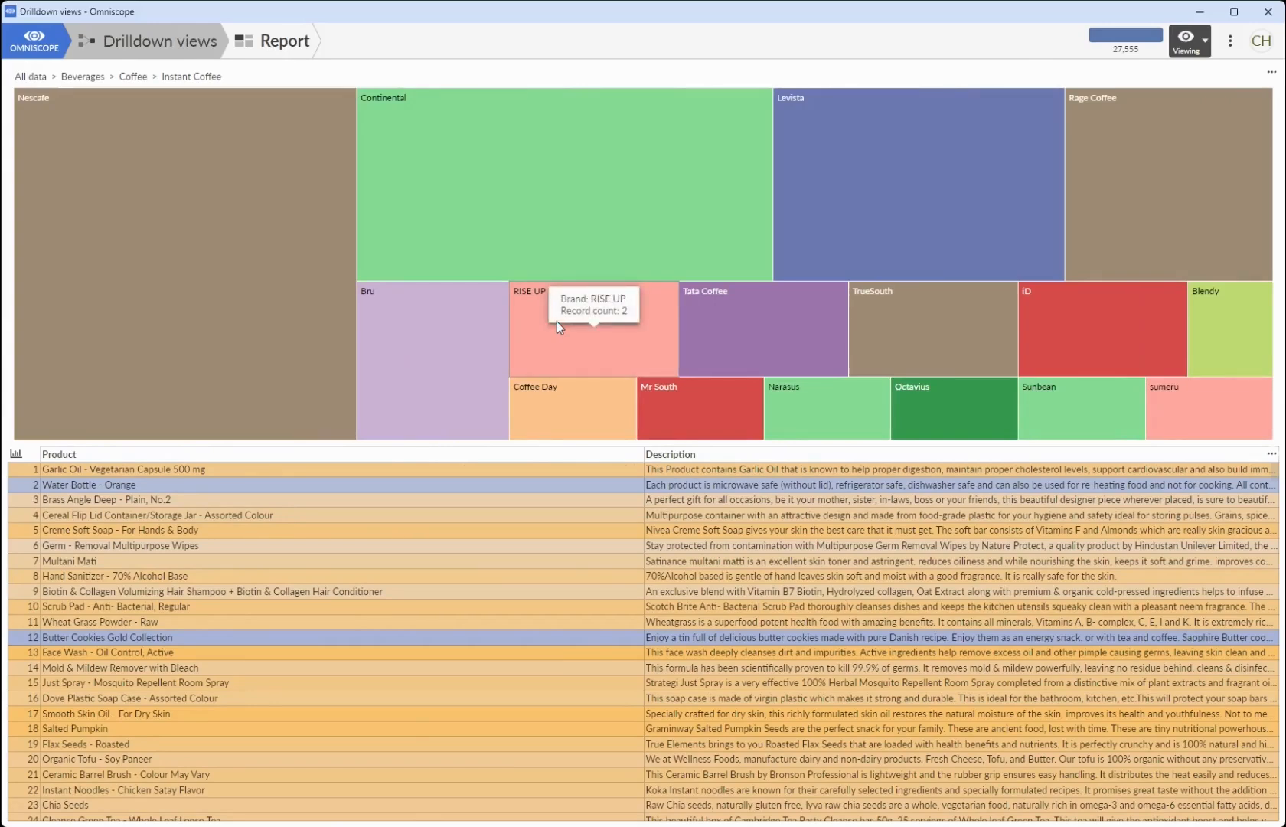
{"action": "left_click", "coordinate": [282, 225]}
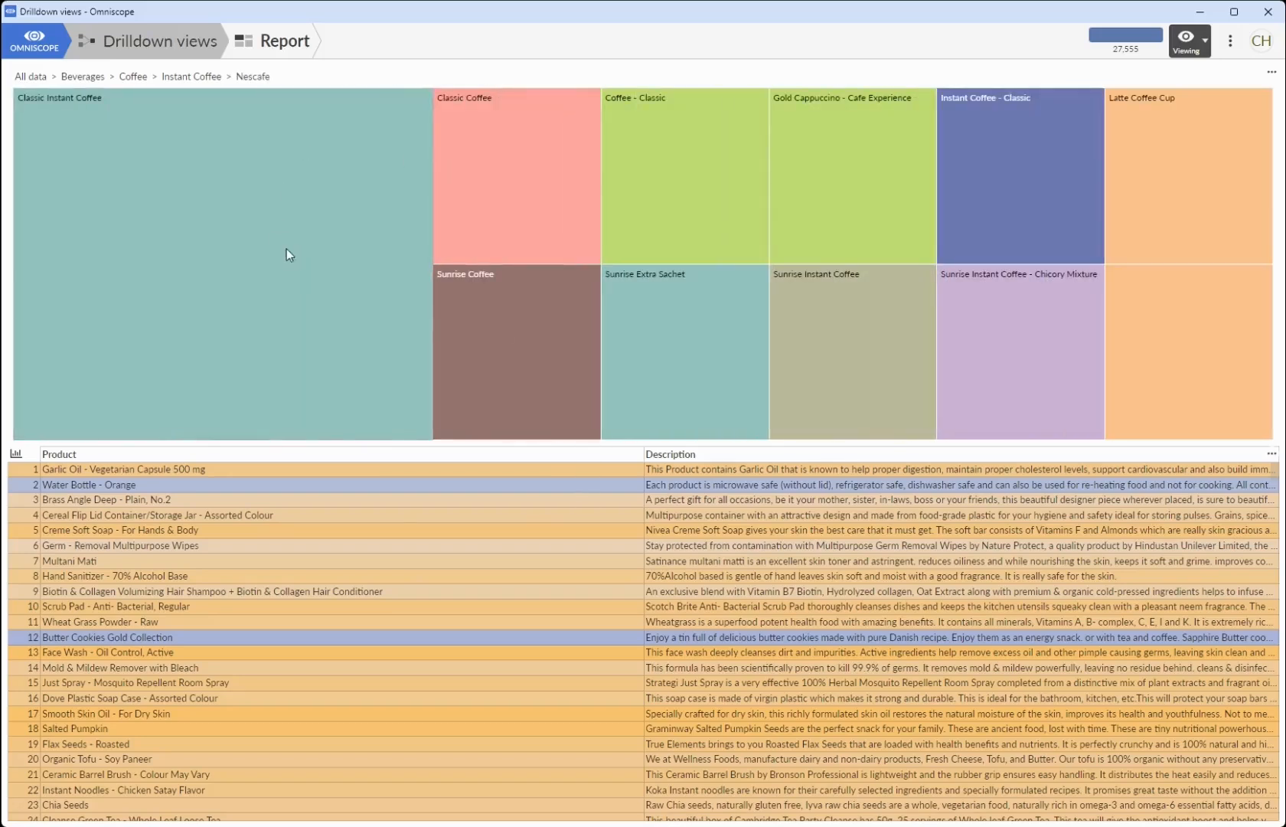
- Select the Classic Instant Coffee, Classic Coffee and Coffee - Classic tiles at the product level of the treemap
{"action": "mouse_move", "coordinate": [478, 185]}
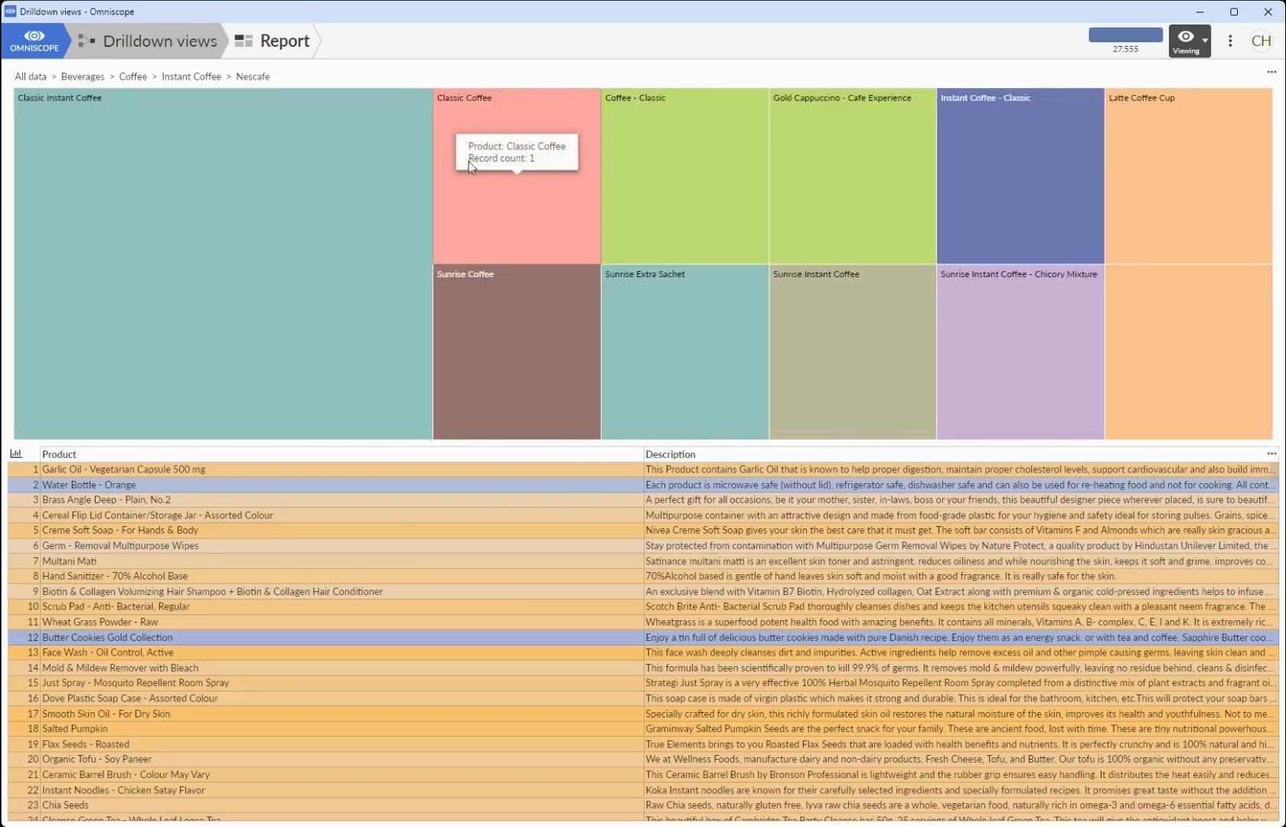
{"action": "mouse_move", "coordinate": [406, 200]}
{"action": "left_click", "coordinate": [429, 205]}
{"action": "left_click", "coordinate": [649, 194]}
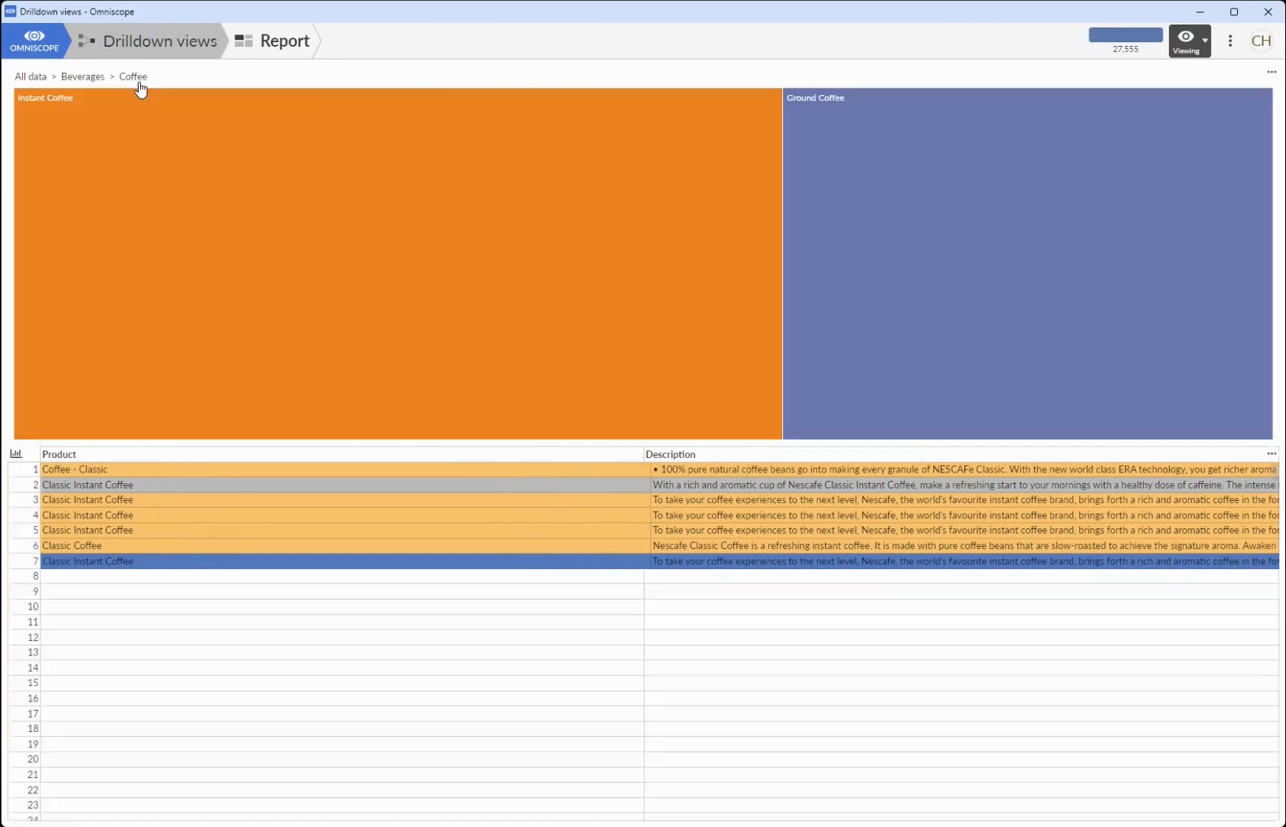
- Go back up to the Coffee level, drill into Ground Coffee, and return to All data
{"action": "left_click", "coordinate": [138, 84]}
{"action": "left_click", "coordinate": [839, 231]}
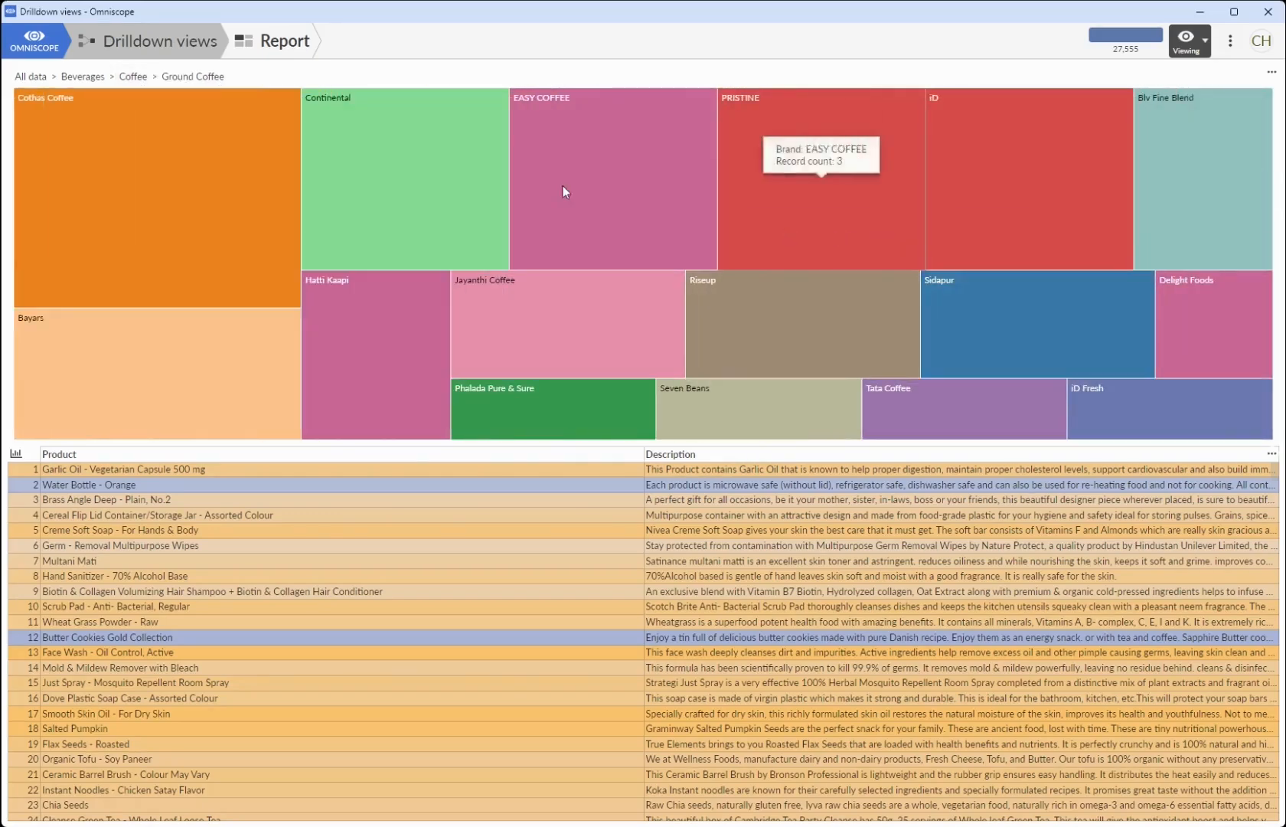
{"action": "left_click", "coordinate": [35, 77]}
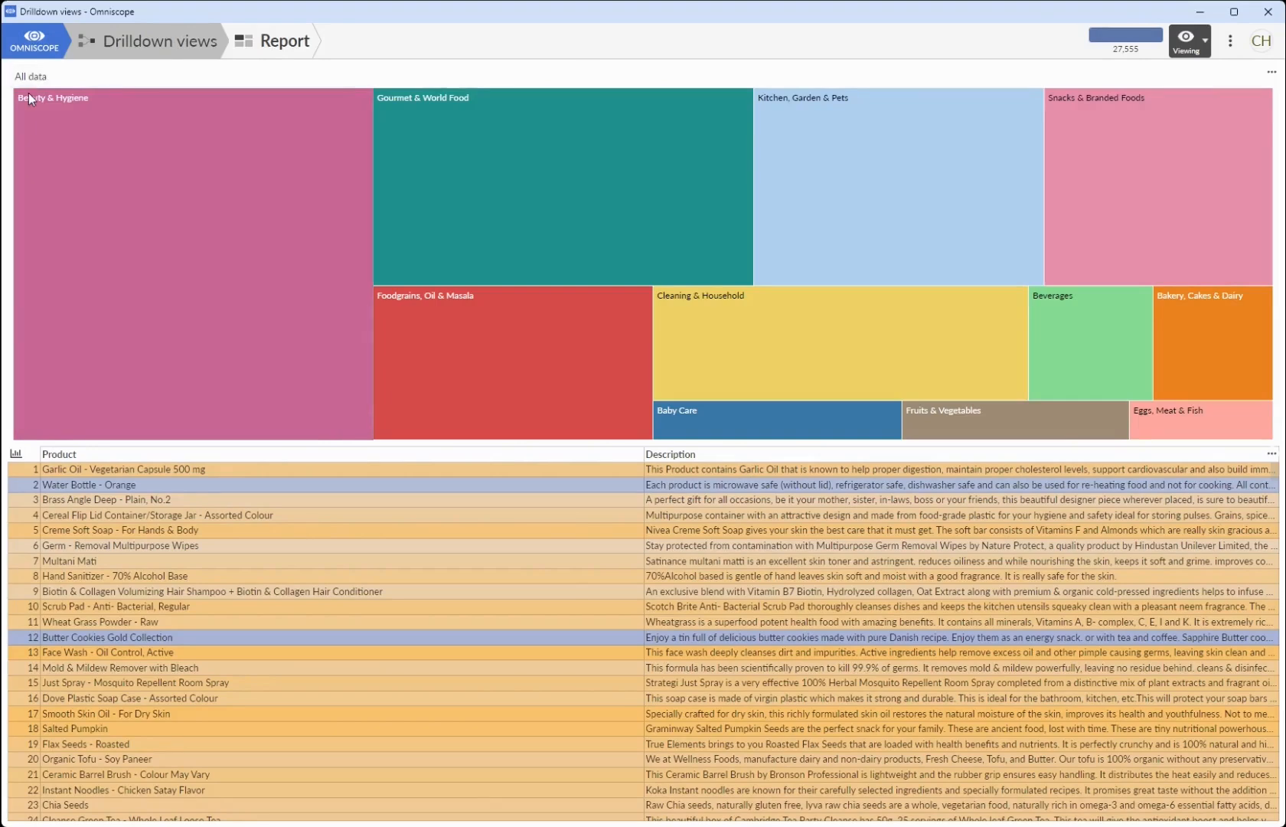
- Switch the report back to editing mode and set the treemap's drilldown selection to Partially linked
{"action": "left_click", "coordinate": [1186, 43]}
{"action": "left_click", "coordinate": [1032, 86]}
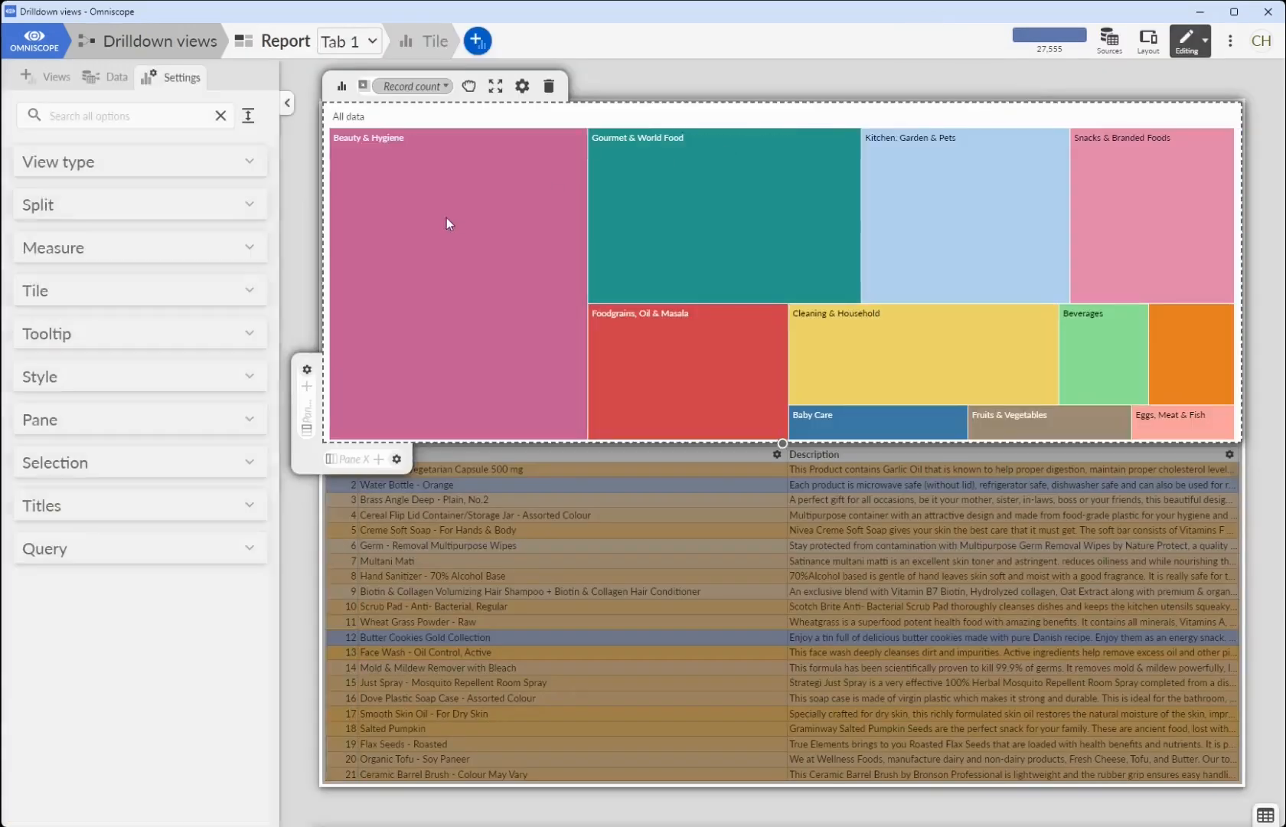
{"action": "left_click", "coordinate": [42, 203]}
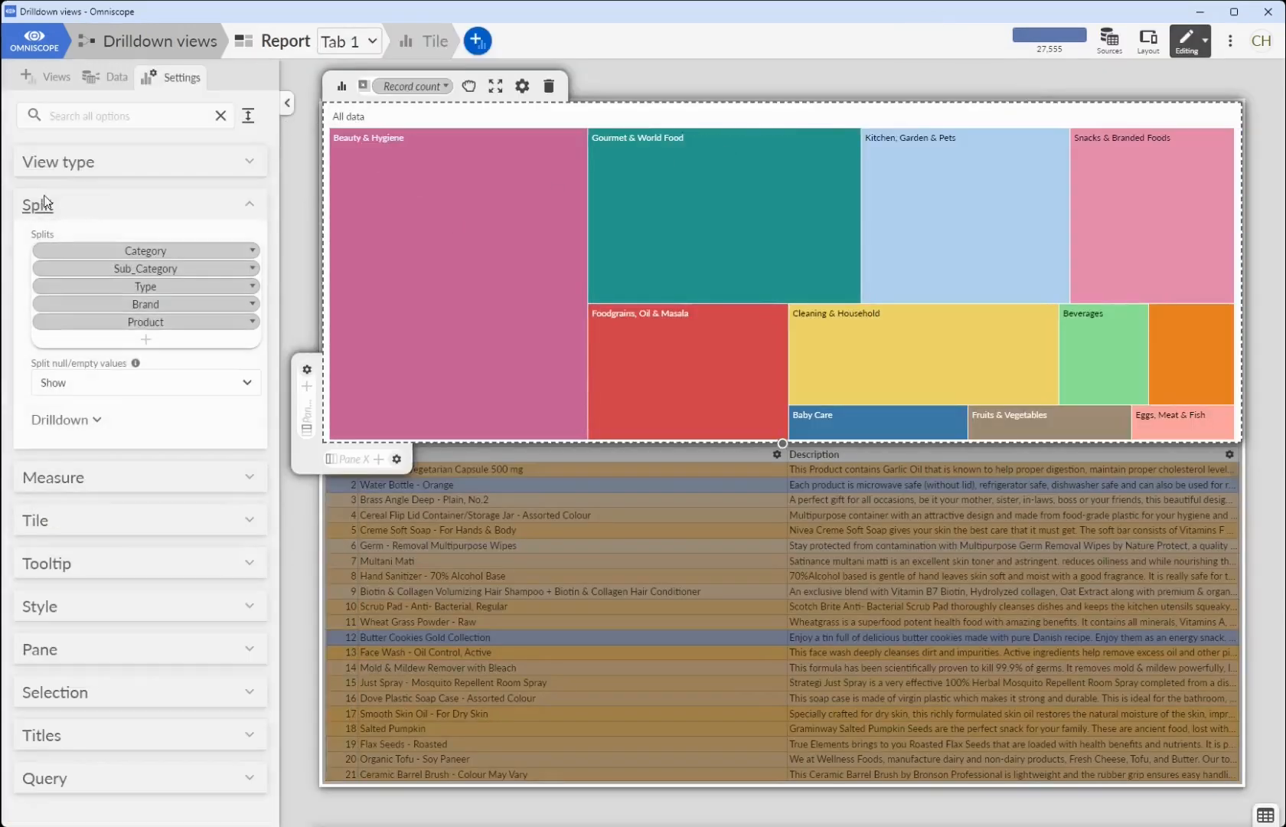
{"action": "left_click", "coordinate": [76, 424]}
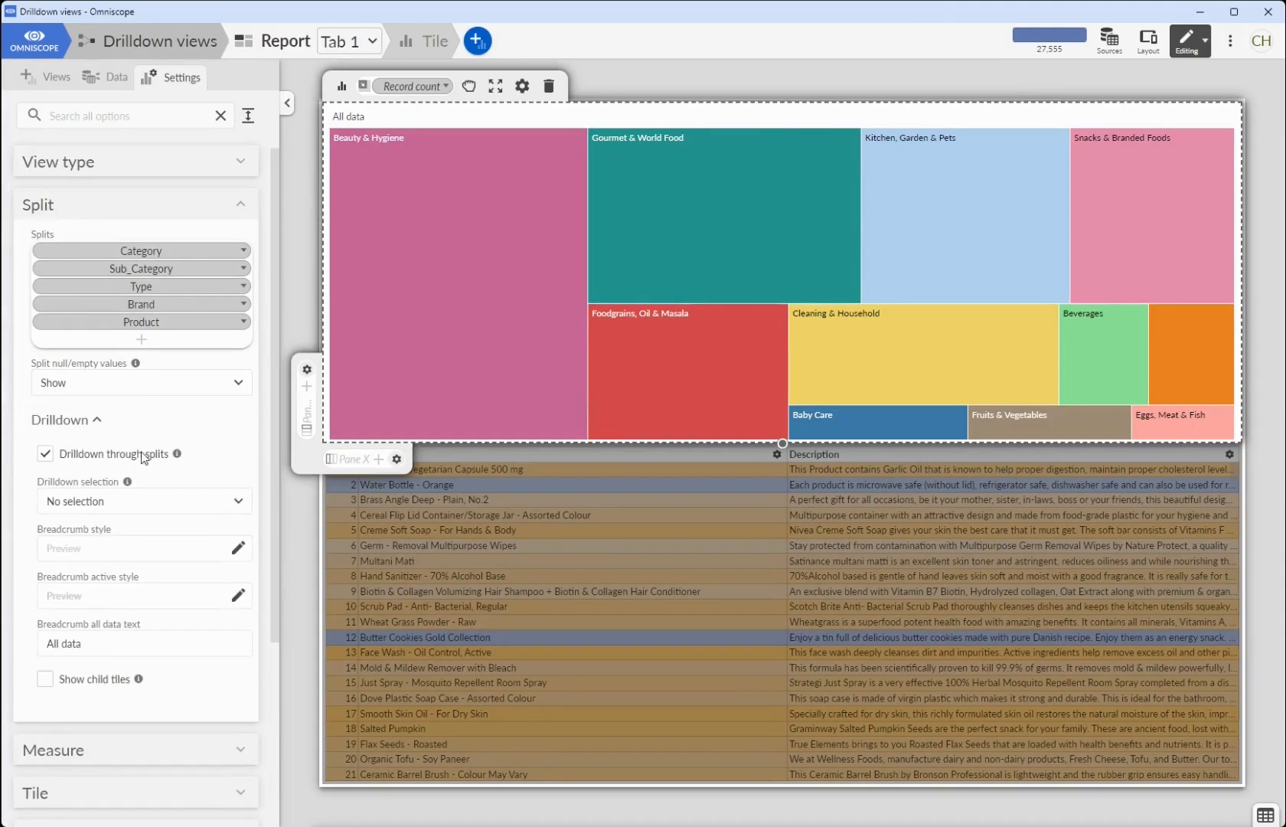
{"action": "left_click", "coordinate": [156, 496]}
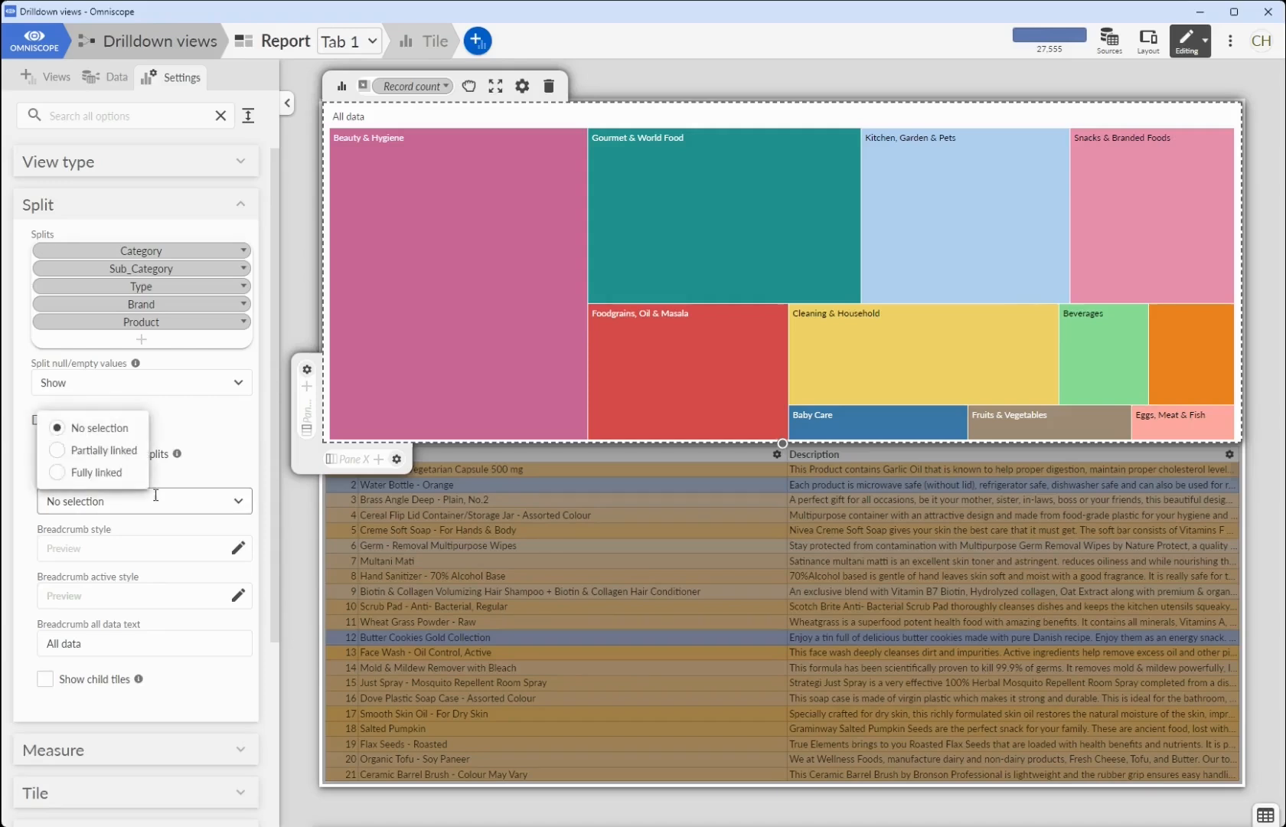
{"action": "left_click", "coordinate": [127, 458]}
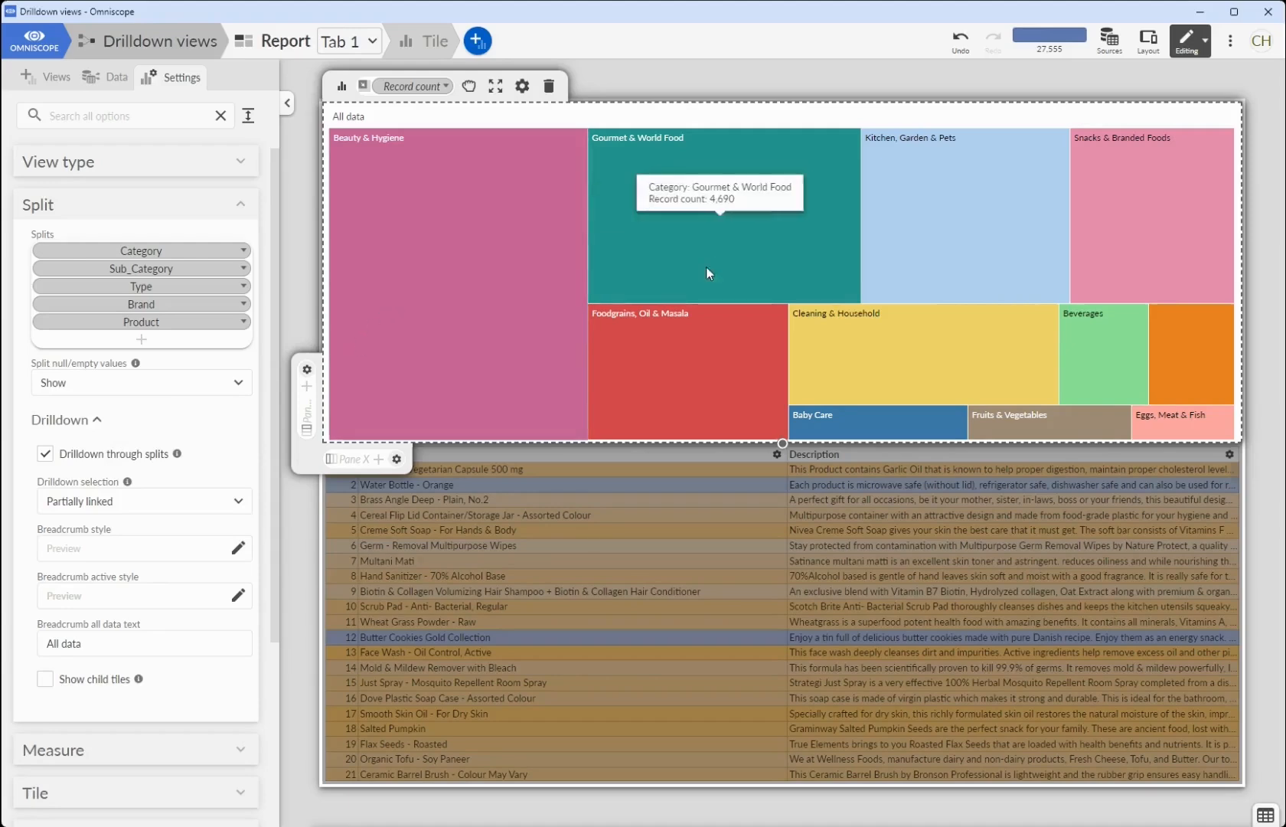
- Drill down through Kitchen, Garden & Pets to Crockery & Cutlery, and de-select the records at that level
{"action": "left_click", "coordinate": [903, 244]}
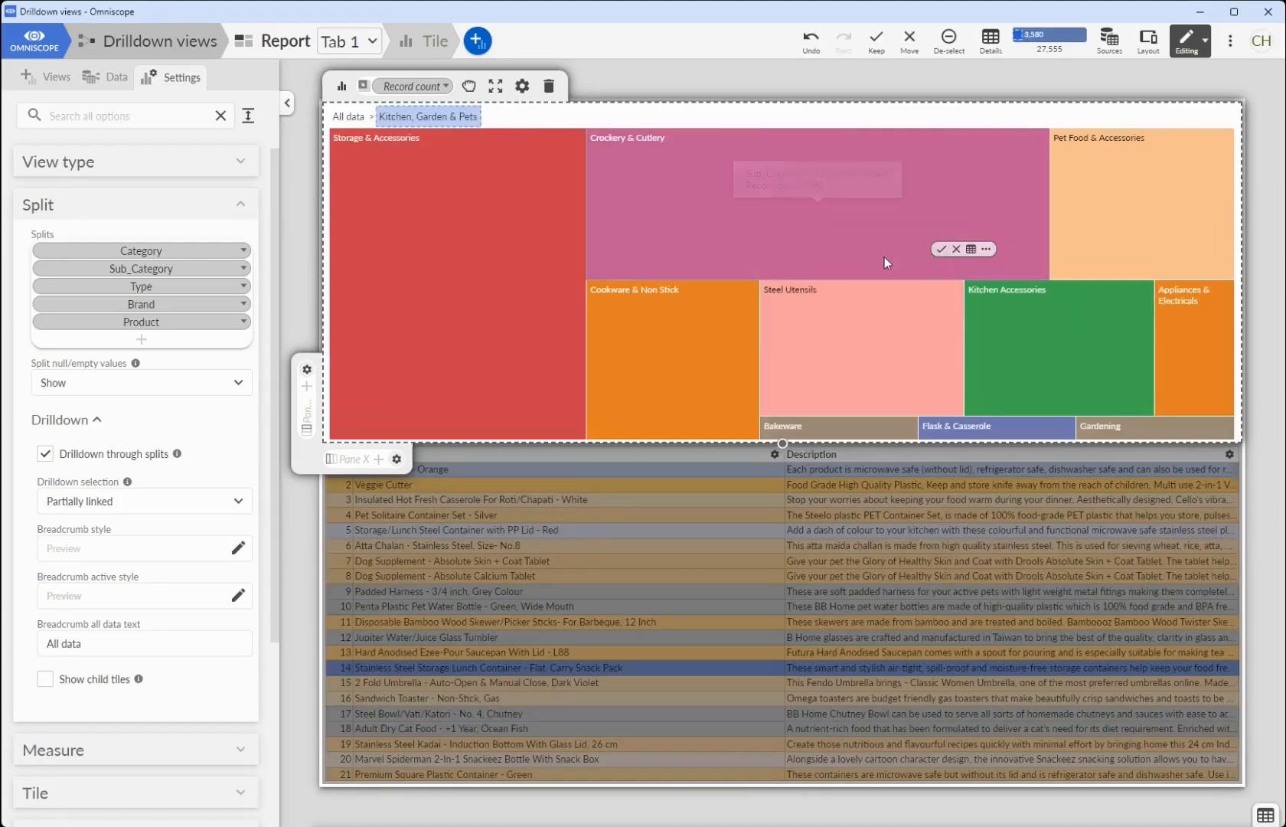
{"action": "left_click", "coordinate": [865, 252]}
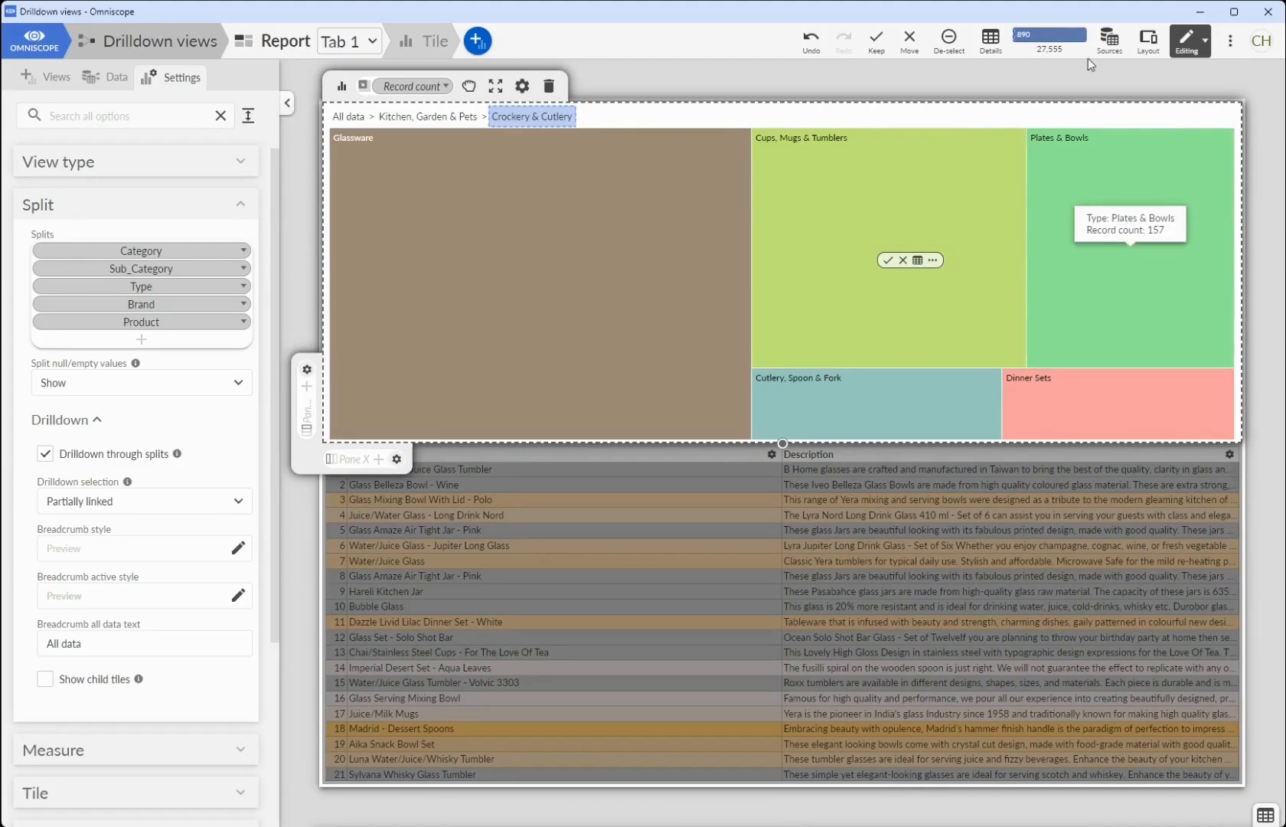
{"action": "mouse_move", "coordinate": [1033, 44]}
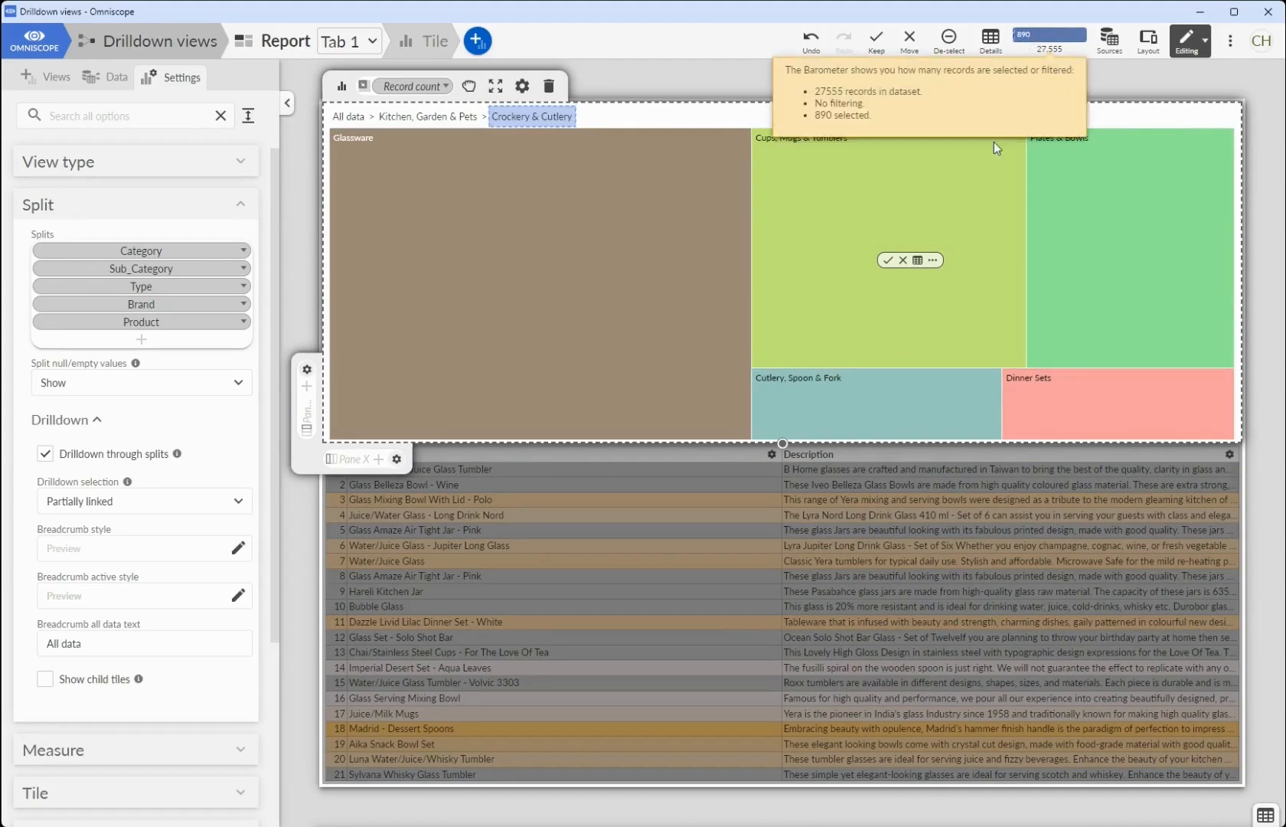
{"action": "mouse_move", "coordinate": [1006, 180]}
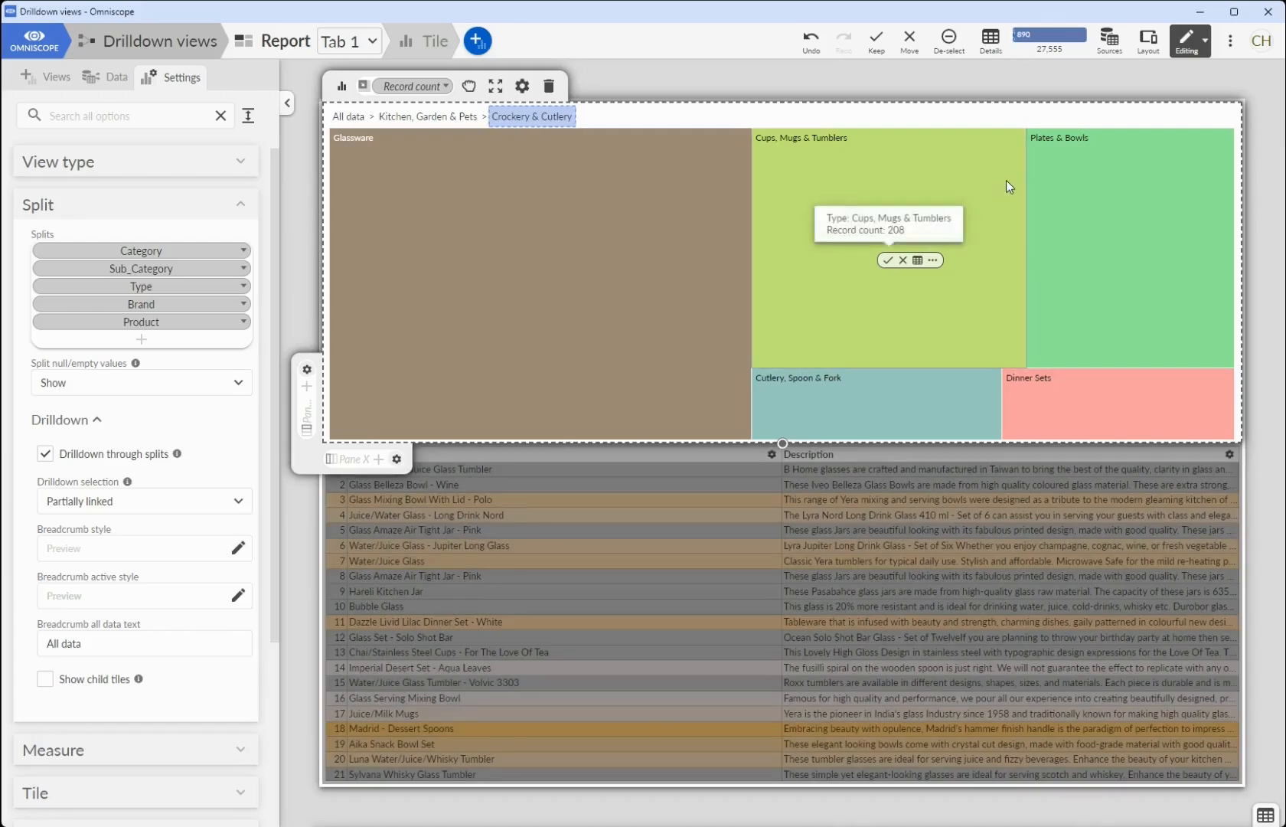
{"action": "left_click", "coordinate": [1200, 40]}
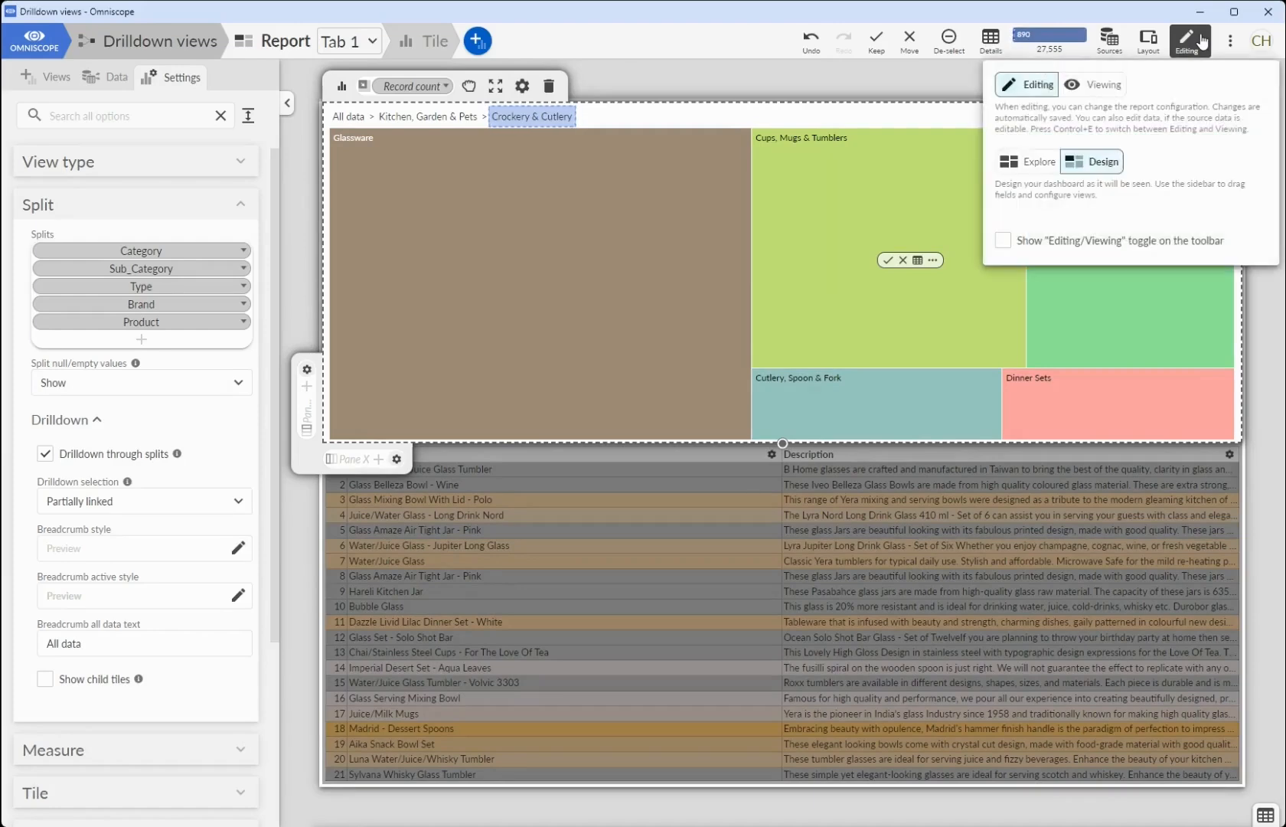
{"action": "left_click", "coordinate": [951, 47]}
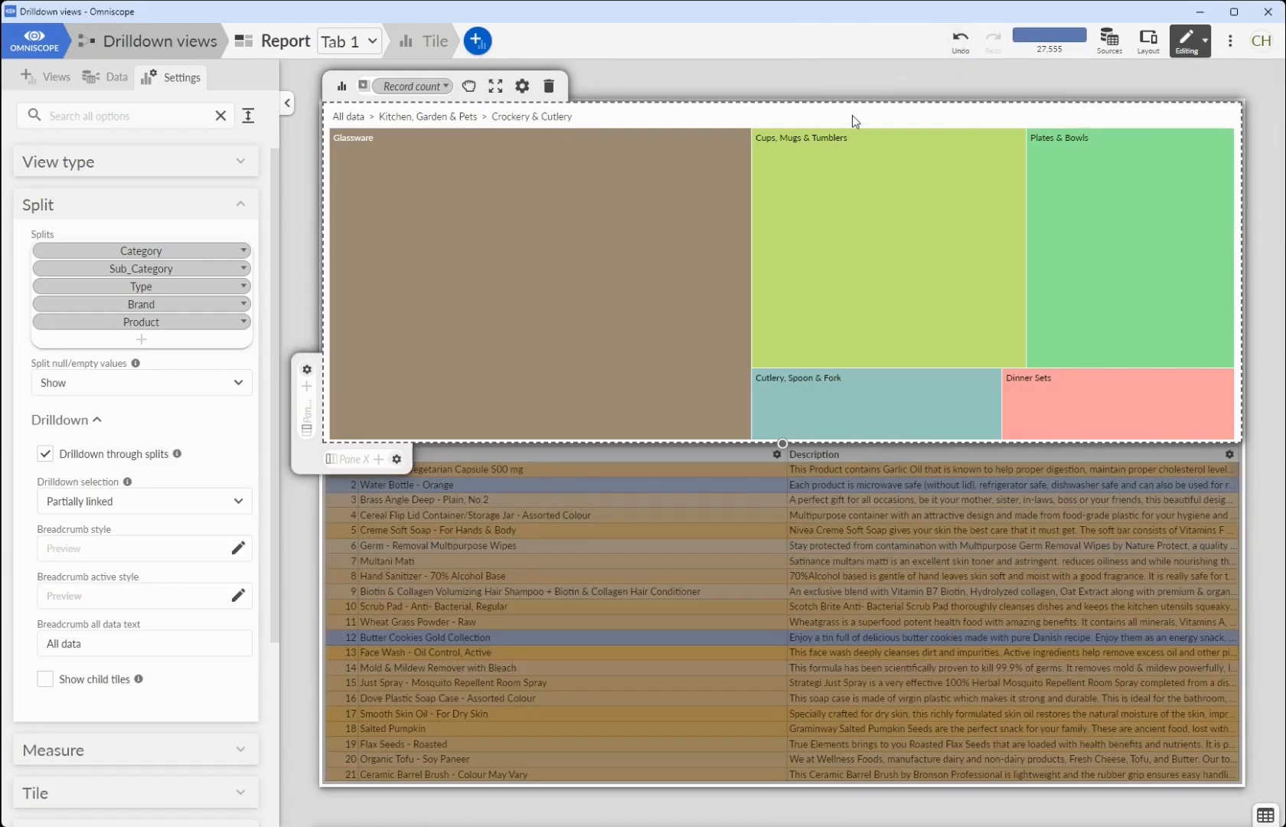
- Return the treemap to All data and set its drilldown selection to Fully linked
{"action": "left_click", "coordinate": [351, 116]}
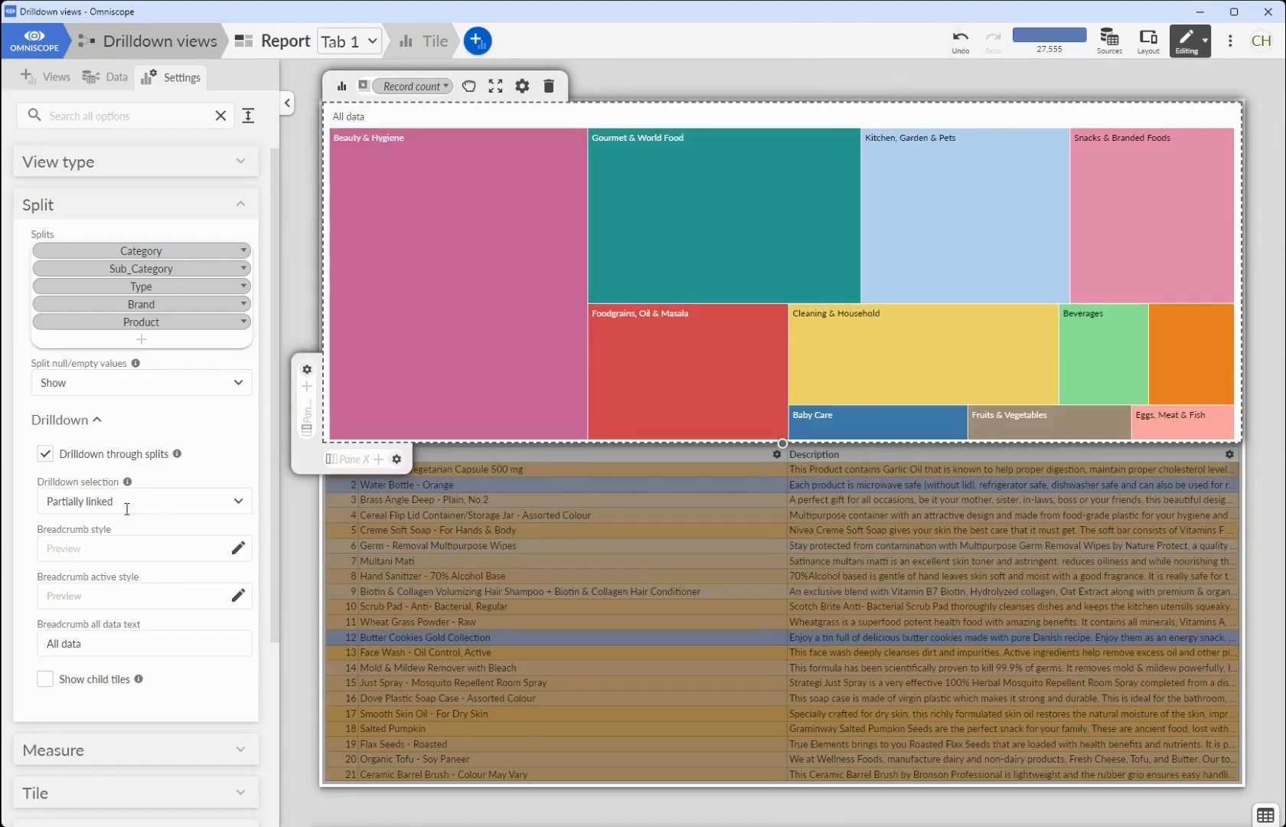
{"action": "left_click", "coordinate": [104, 496]}
{"action": "left_click", "coordinate": [102, 473]}
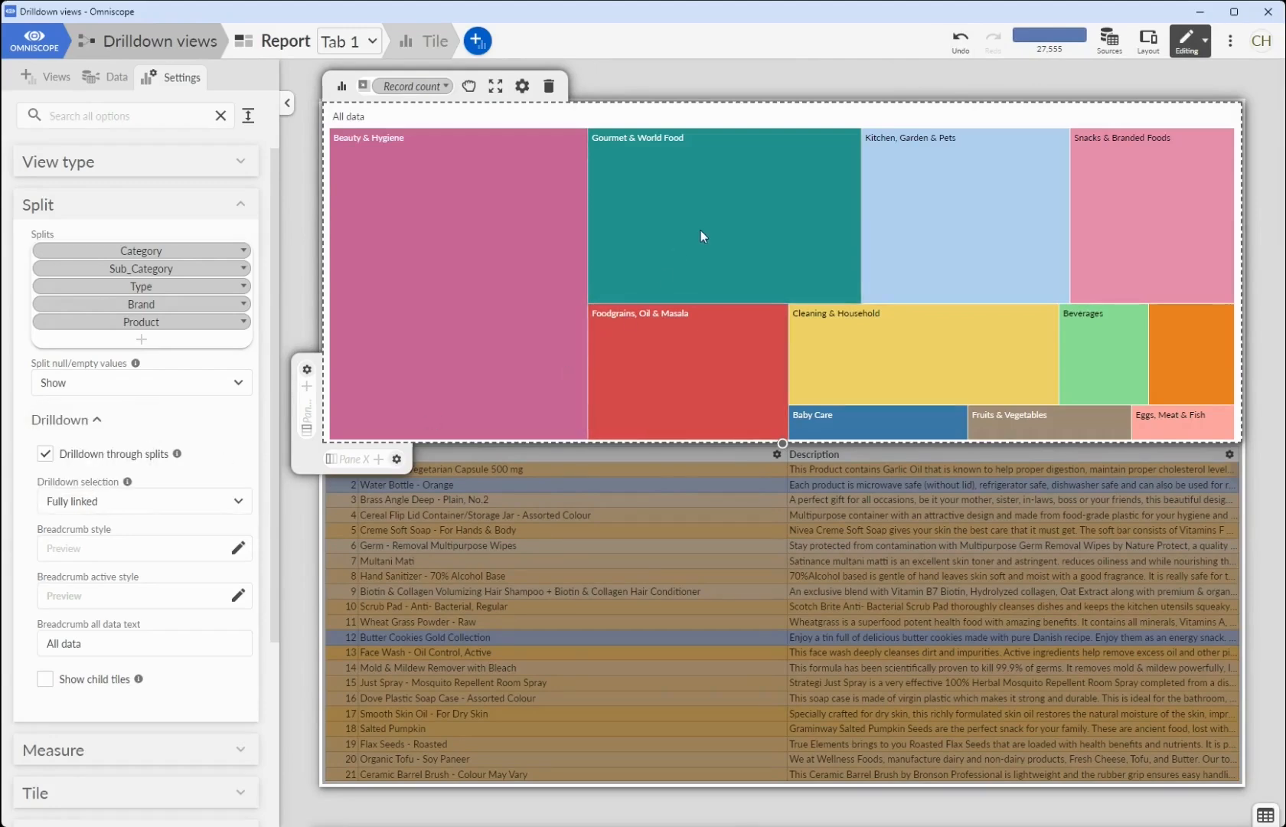
- Drill down through Kitchen, Garden & Pets and Crockery & Cutlery to Glassware, and clear the record selection
{"action": "mouse_move", "coordinate": [700, 230]}
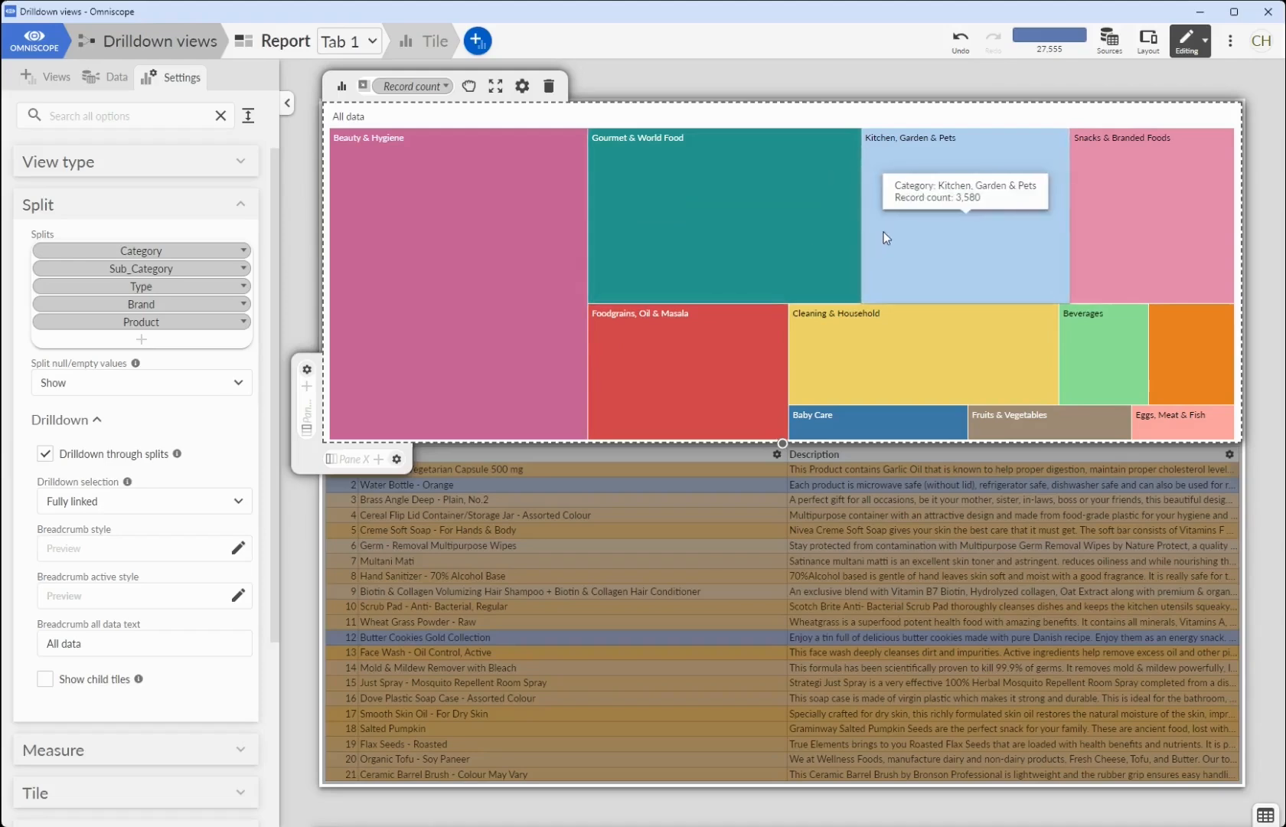
{"action": "left_click", "coordinate": [884, 231]}
{"action": "left_click", "coordinate": [734, 227]}
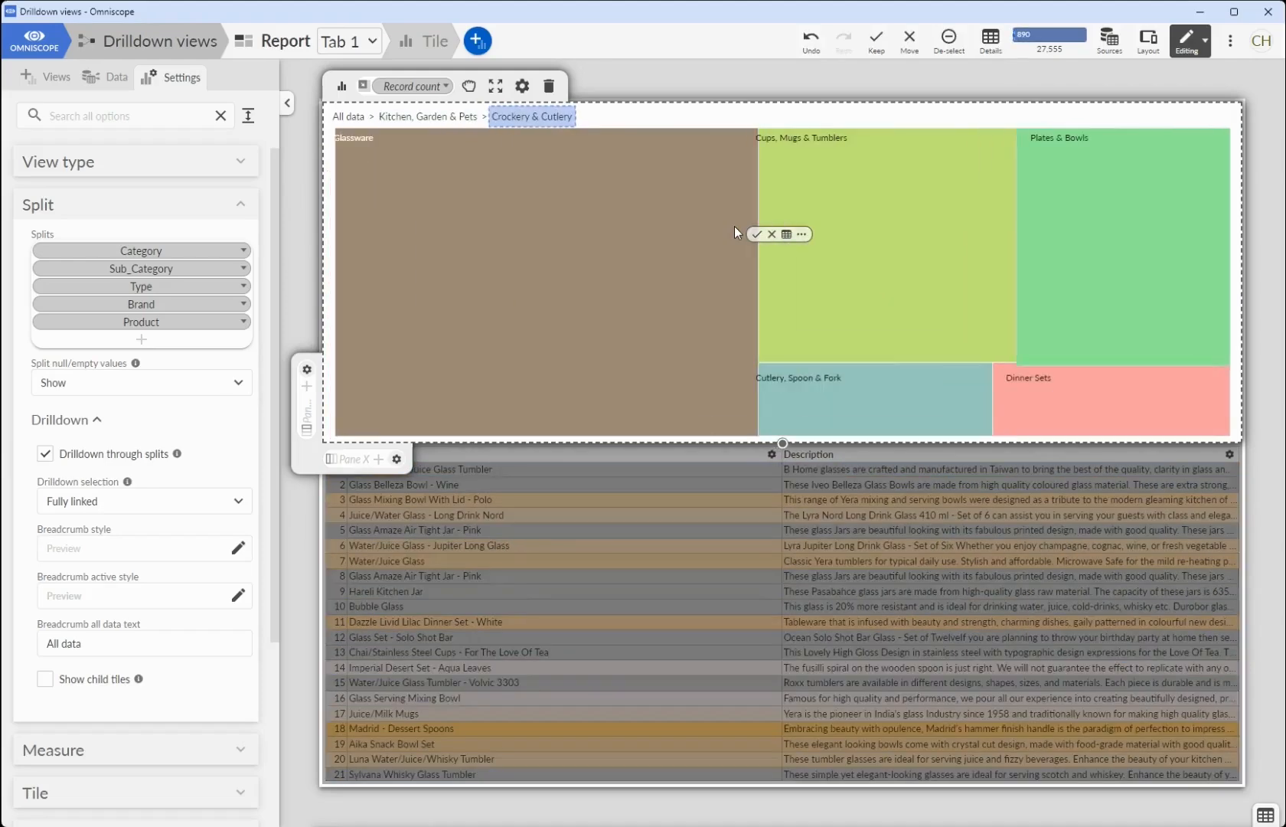
{"action": "left_click", "coordinate": [666, 264]}
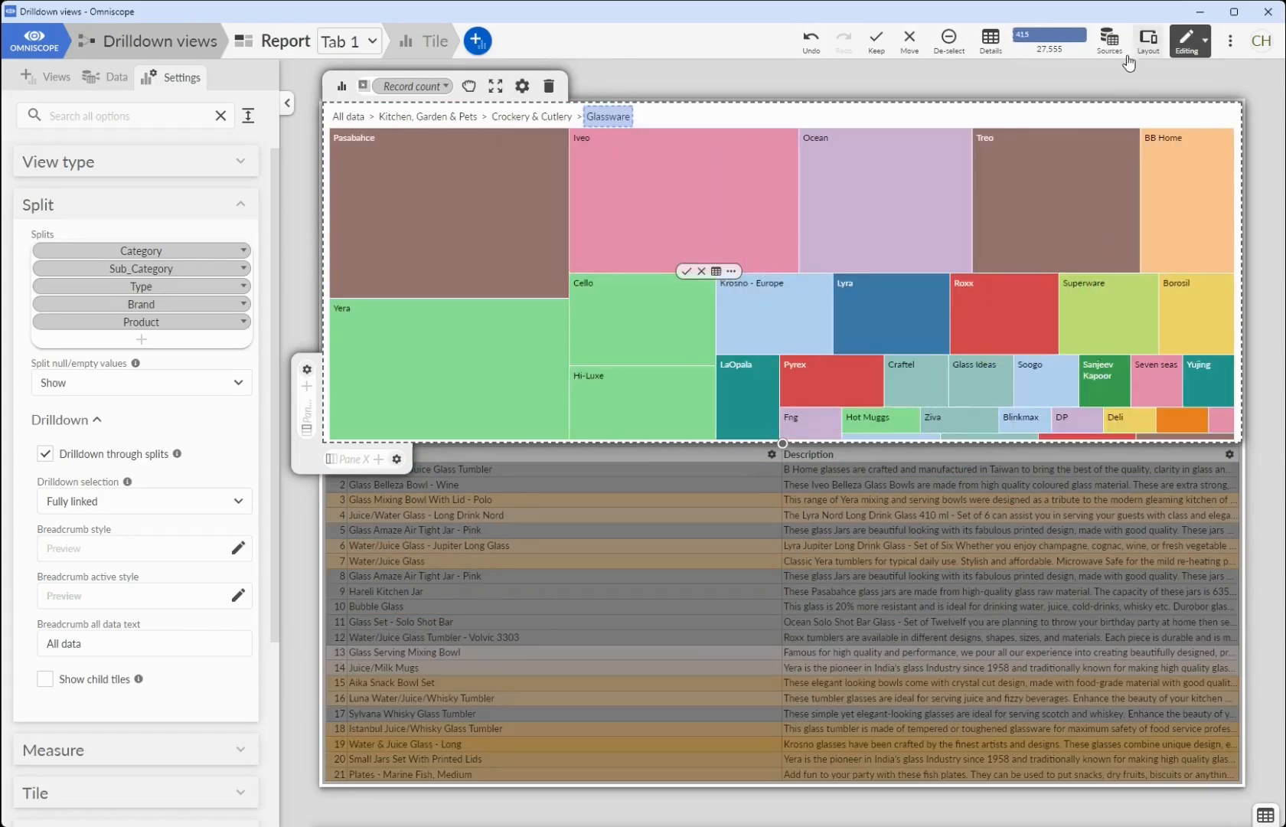
{"action": "left_click", "coordinate": [953, 54]}
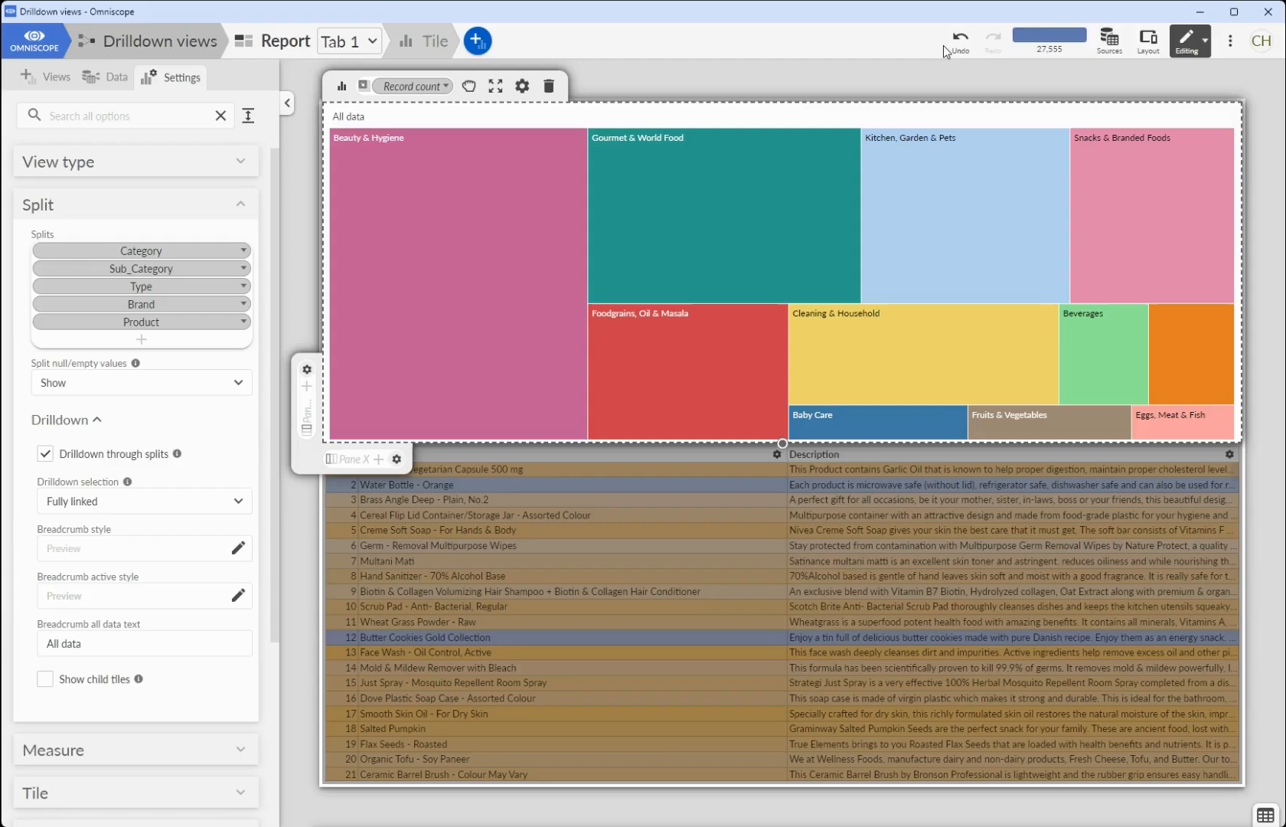
- Drill down into Beauty & Hygiene in the treemap and set the breadcrumb style's text size to 20
{"action": "mouse_move", "coordinate": [564, 176]}
{"action": "left_click", "coordinate": [444, 210]}
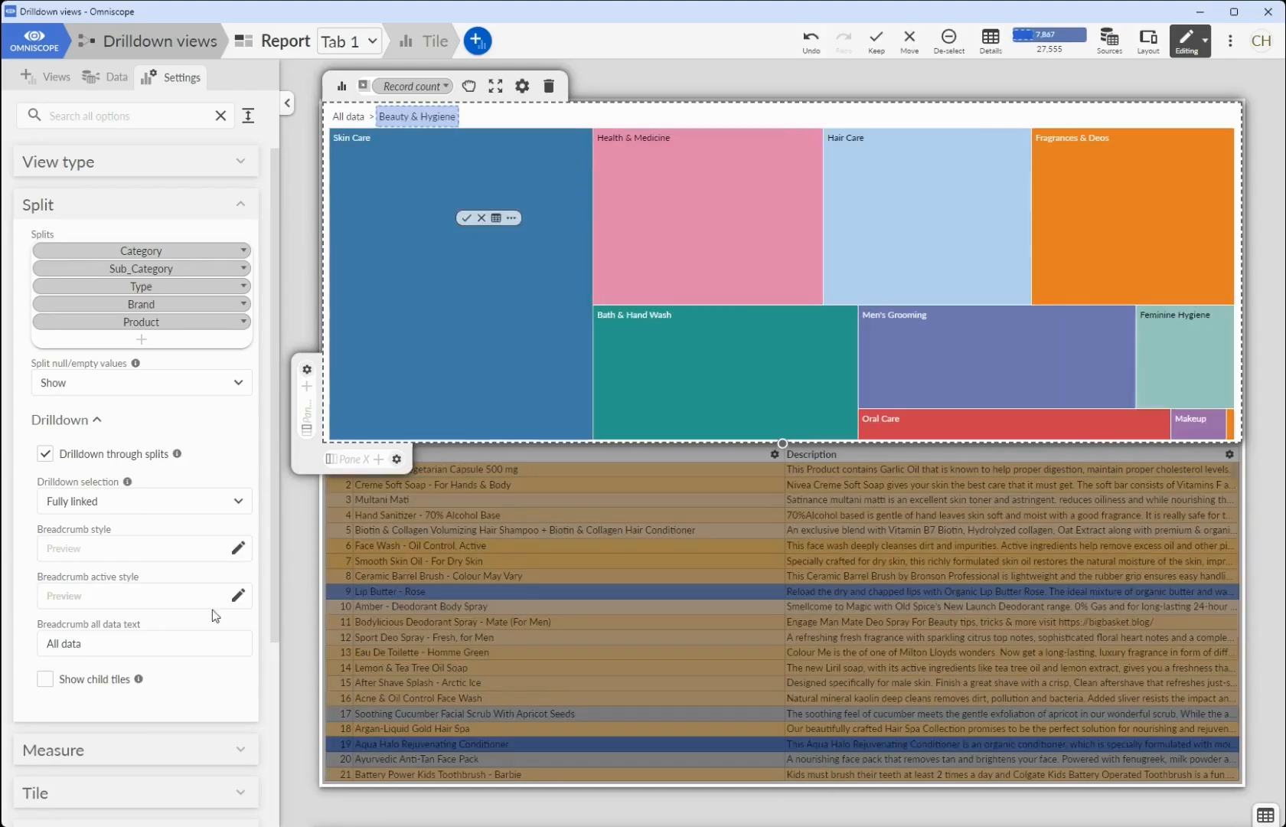
{"action": "left_click", "coordinate": [238, 548]}
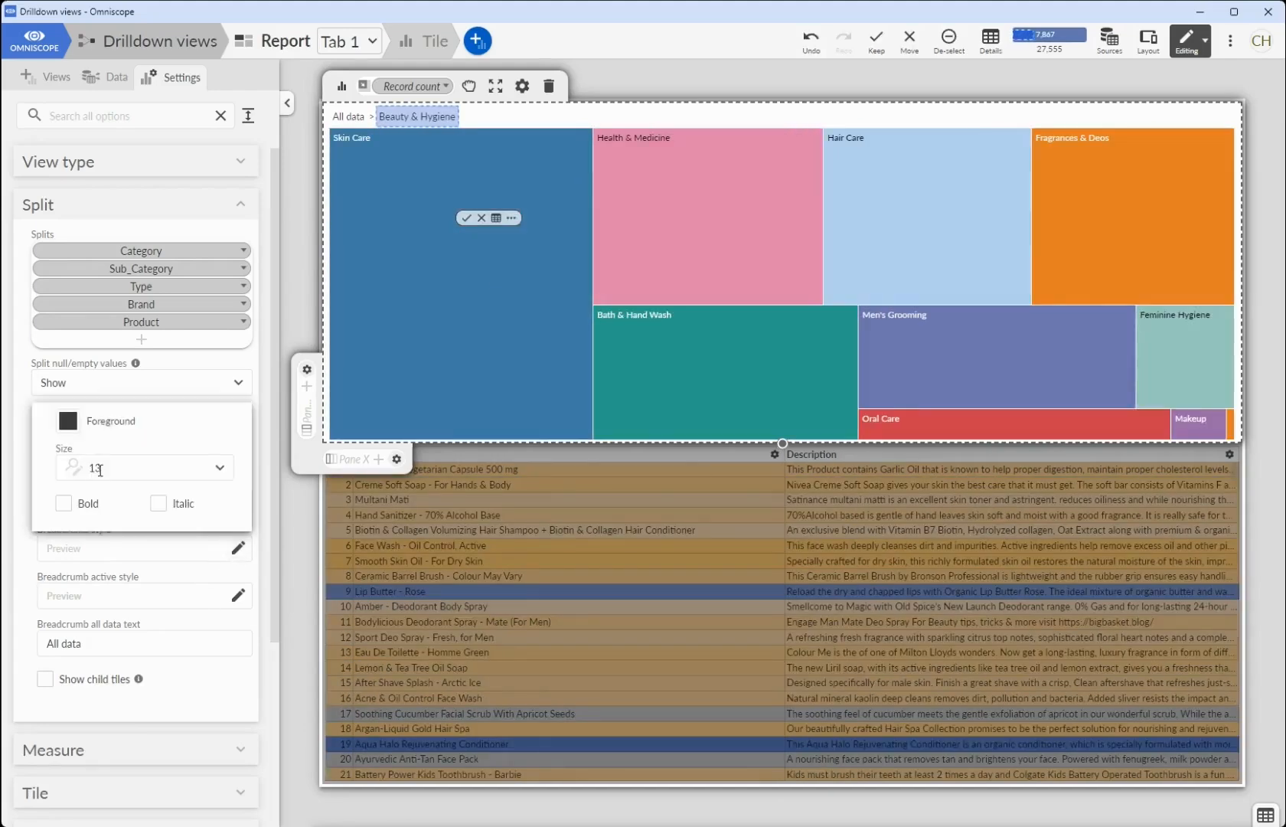
{"action": "left_click", "coordinate": [94, 443]}
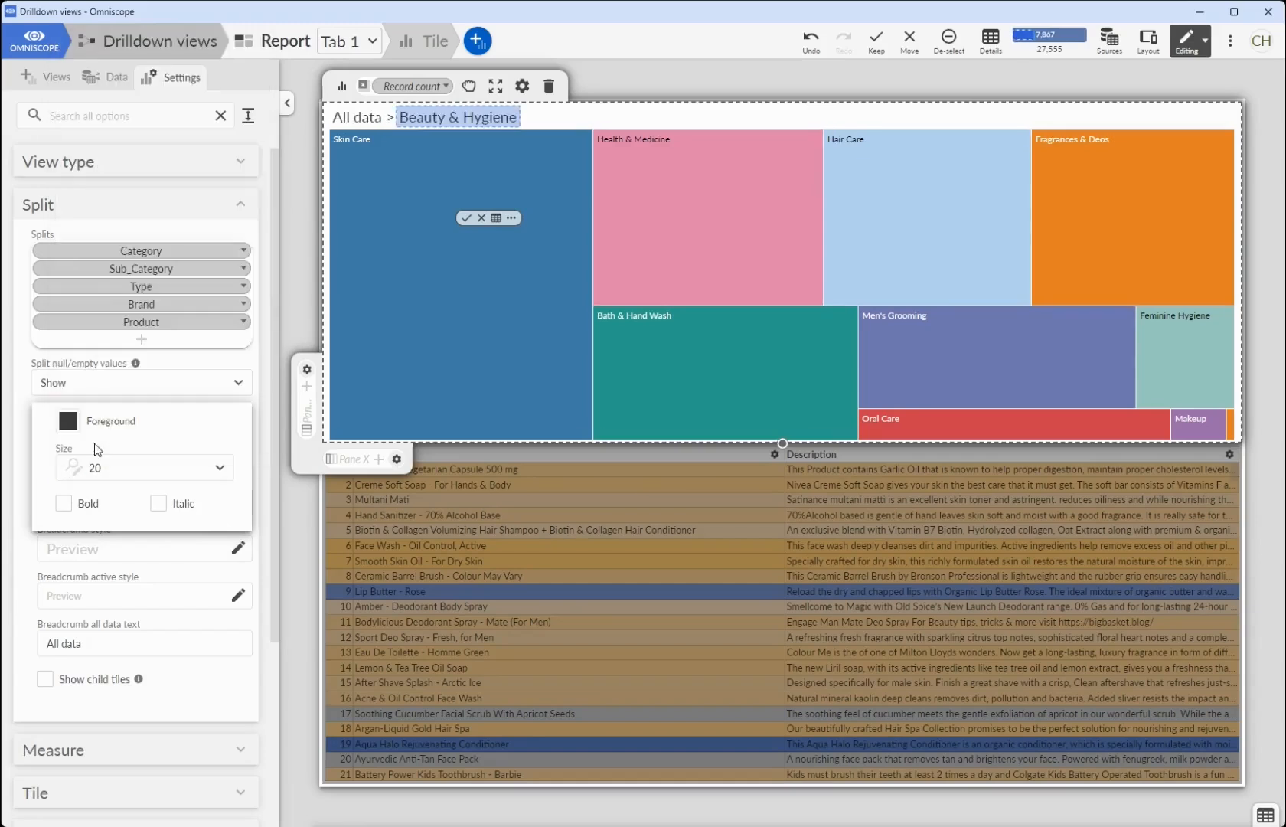
{"action": "left_click", "coordinate": [212, 690]}
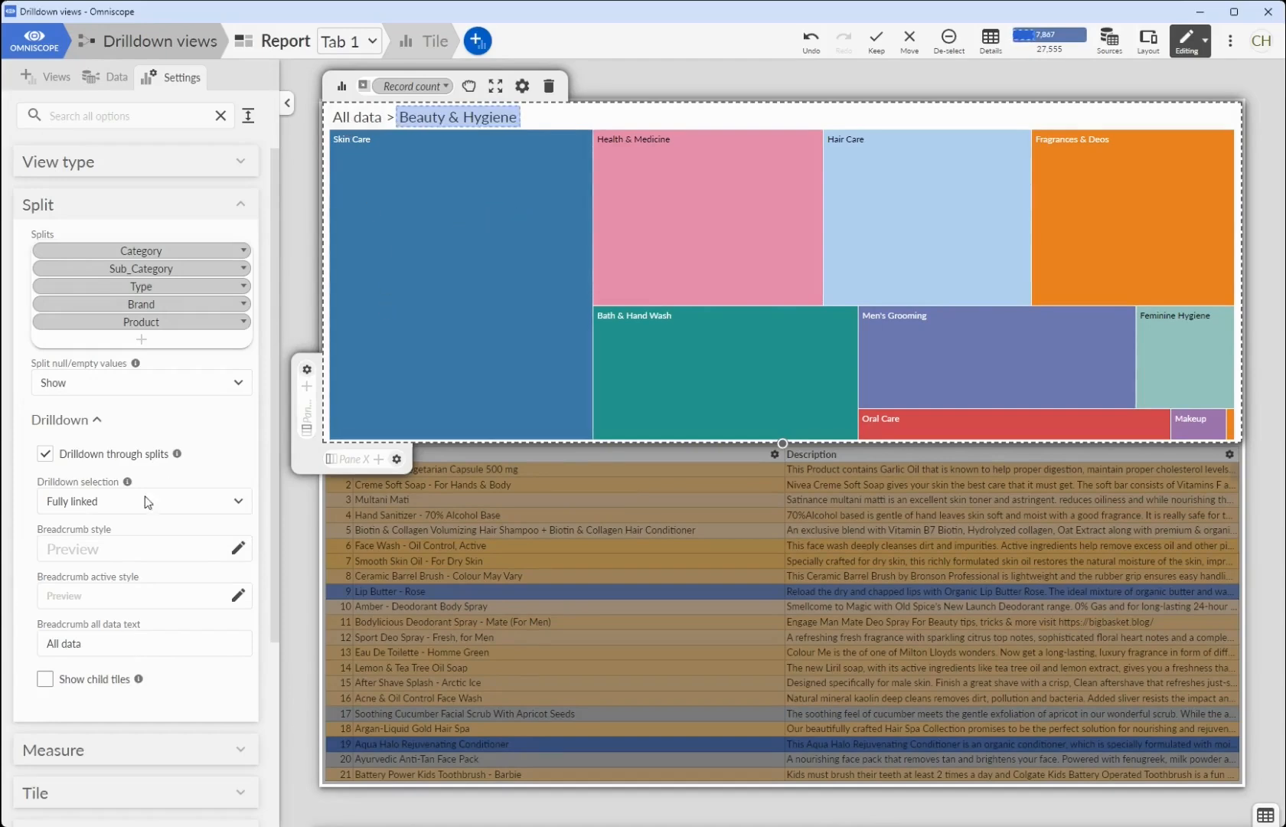
- Change the breadcrumb all data text to "All the data in the world" and return the treemap to its top level
{"action": "left_click", "coordinate": [115, 638]}
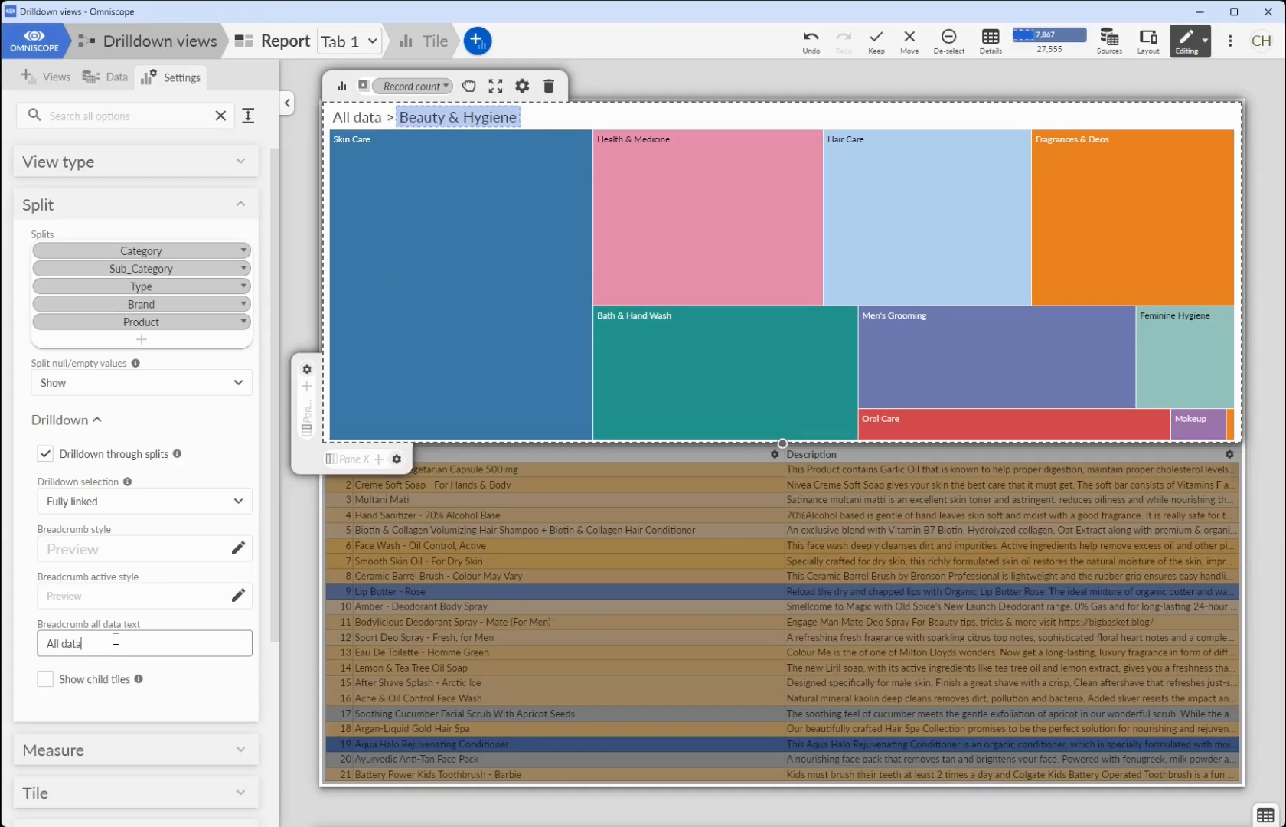
{"action": "key", "text": "BackSpace"}
{"action": "key", "text": "BackSpace"}
{"action": "key", "text": "BackSpace"}
{"action": "key", "text": "BackSpace"}
{"action": "key", "text": "BackSpace"}
{"action": "key", "text": "BackSpace"}
{"action": "key", "text": "BackSpace"}
{"action": "key", "text": "BackSpace"}
{"action": "type", "text": "All the data in the world"}
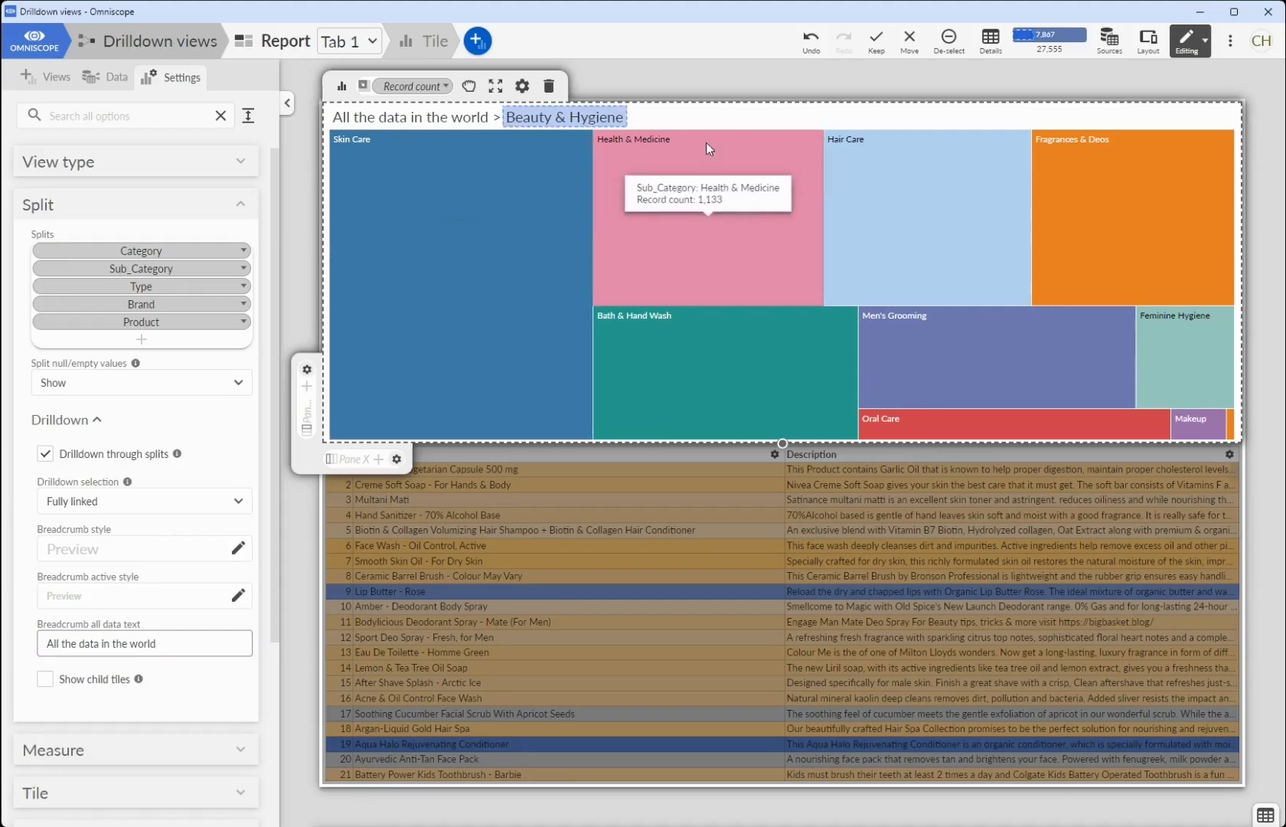
{"action": "left_click", "coordinate": [403, 121]}
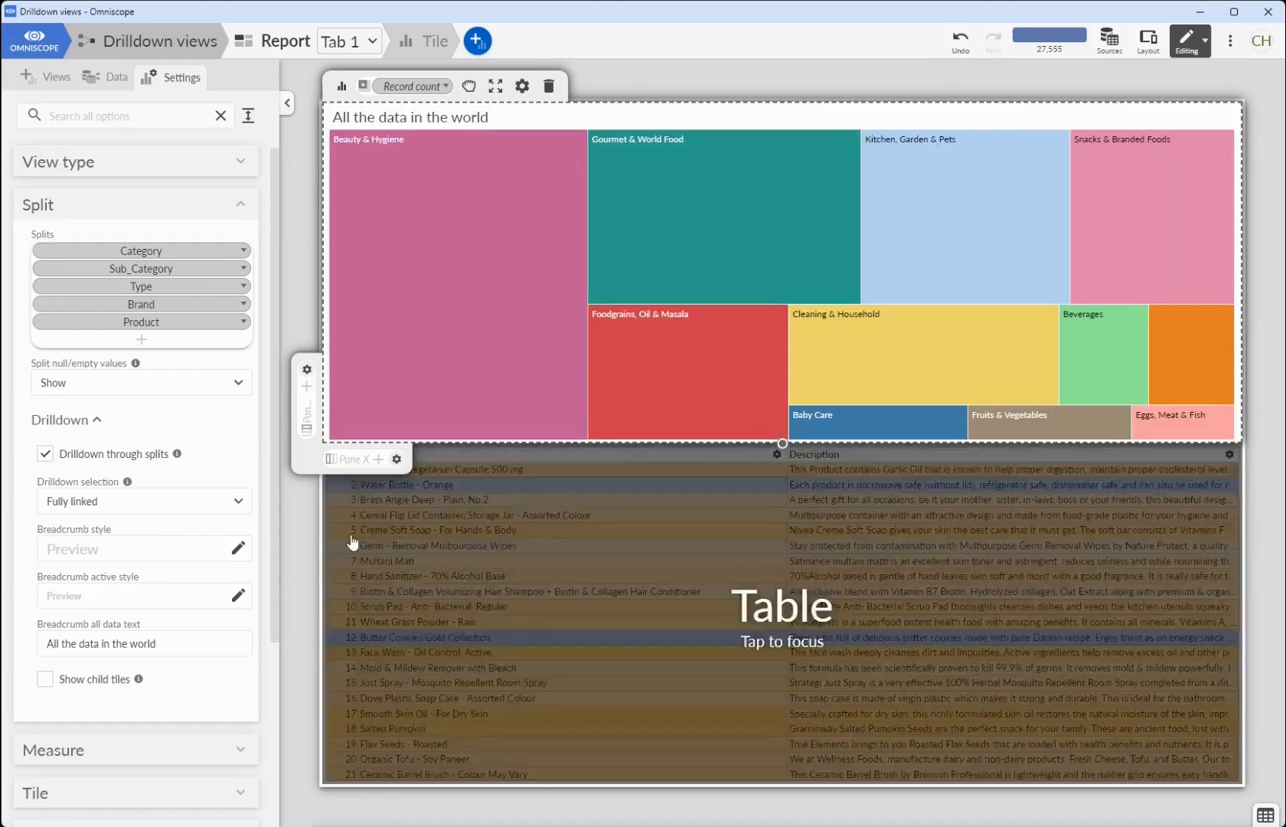
- Turn on child tiles for the treemap and examine how the categories are subdivided
{"action": "left_click", "coordinate": [103, 684]}
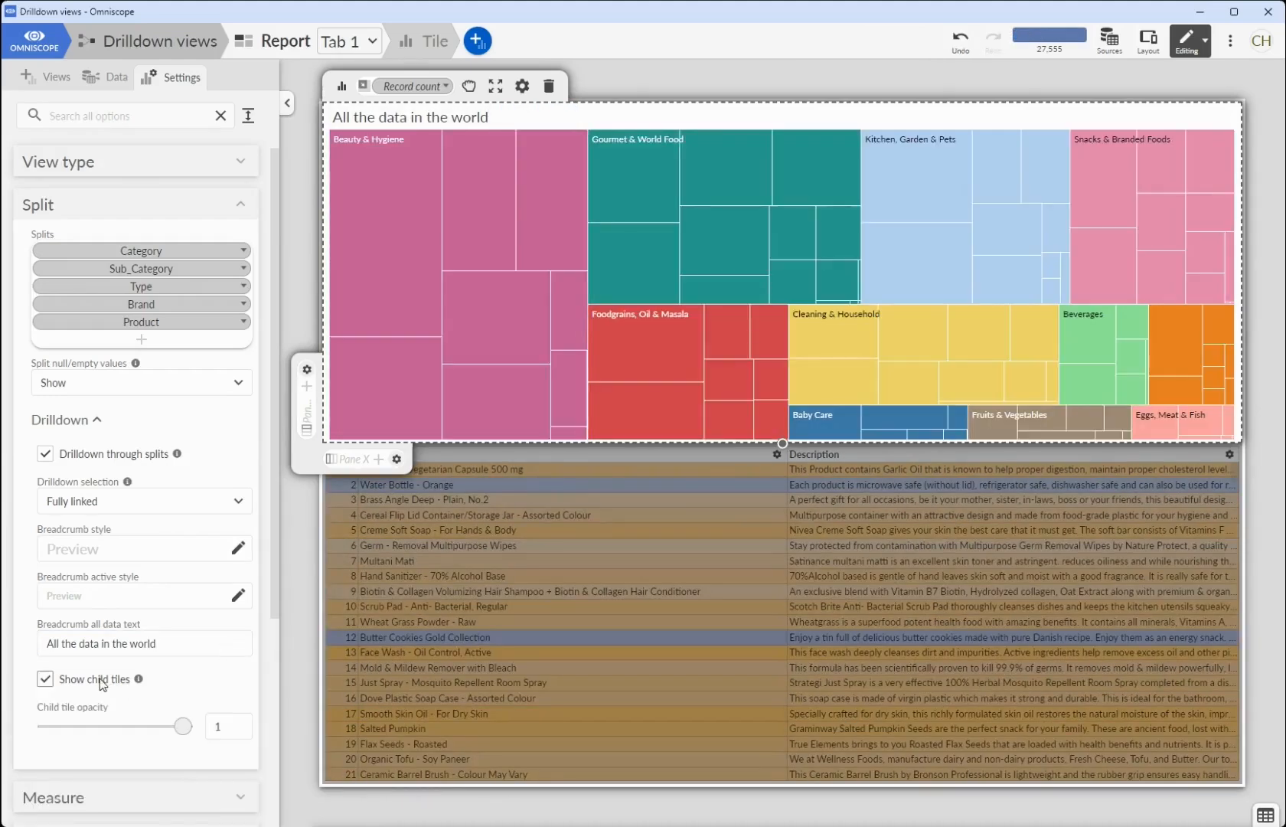
{"action": "mouse_move", "coordinate": [624, 247]}
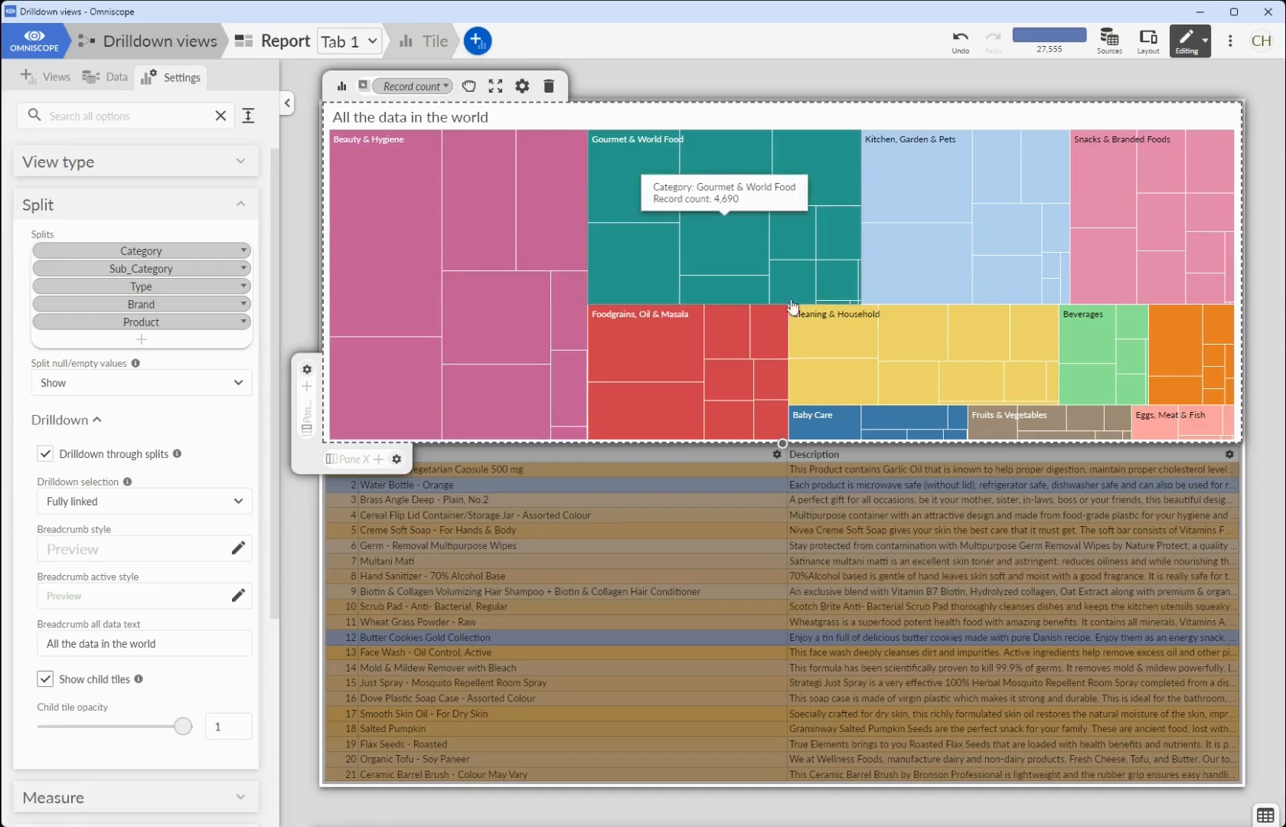
{"action": "mouse_move", "coordinate": [852, 370]}
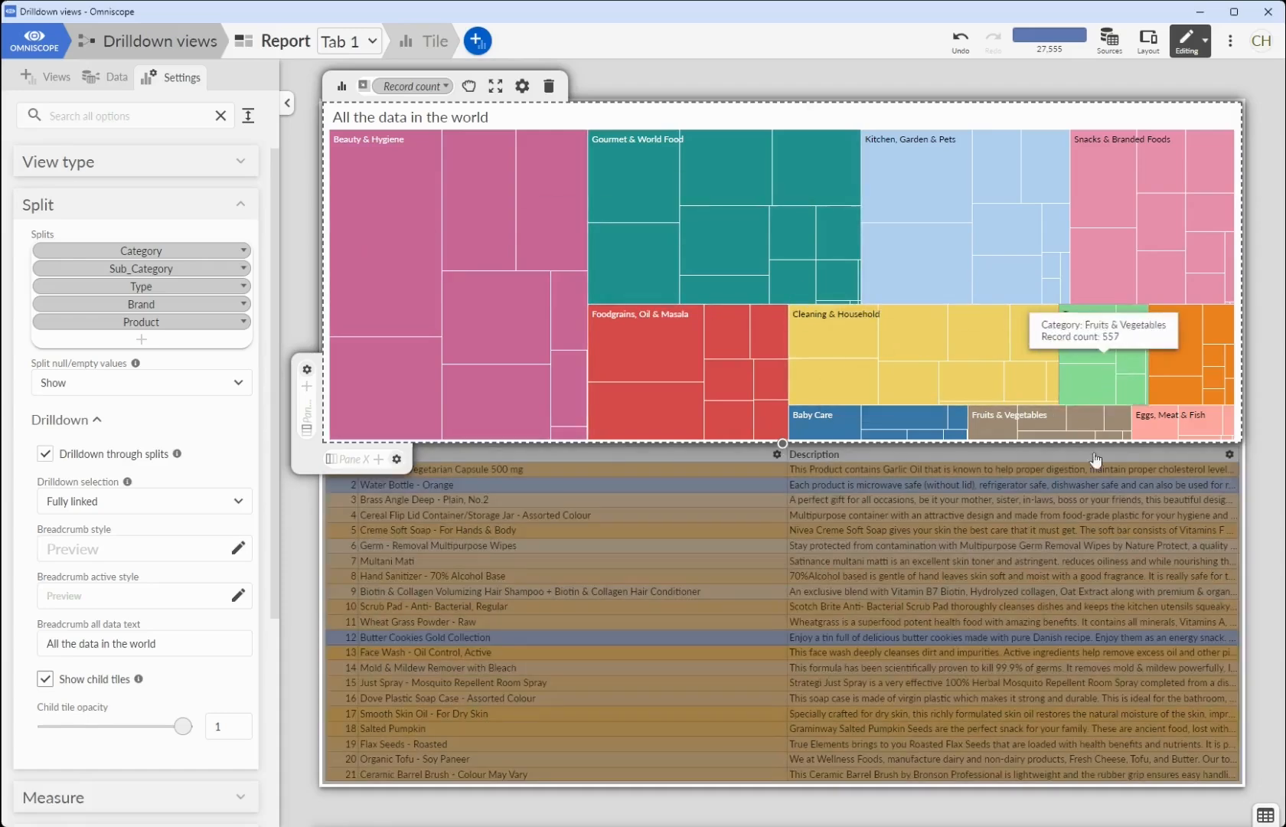
- Drill down through Beverages to Tea in the treemap and reduce the child tile opacity to 0.787
{"action": "left_click", "coordinate": [1113, 379]}
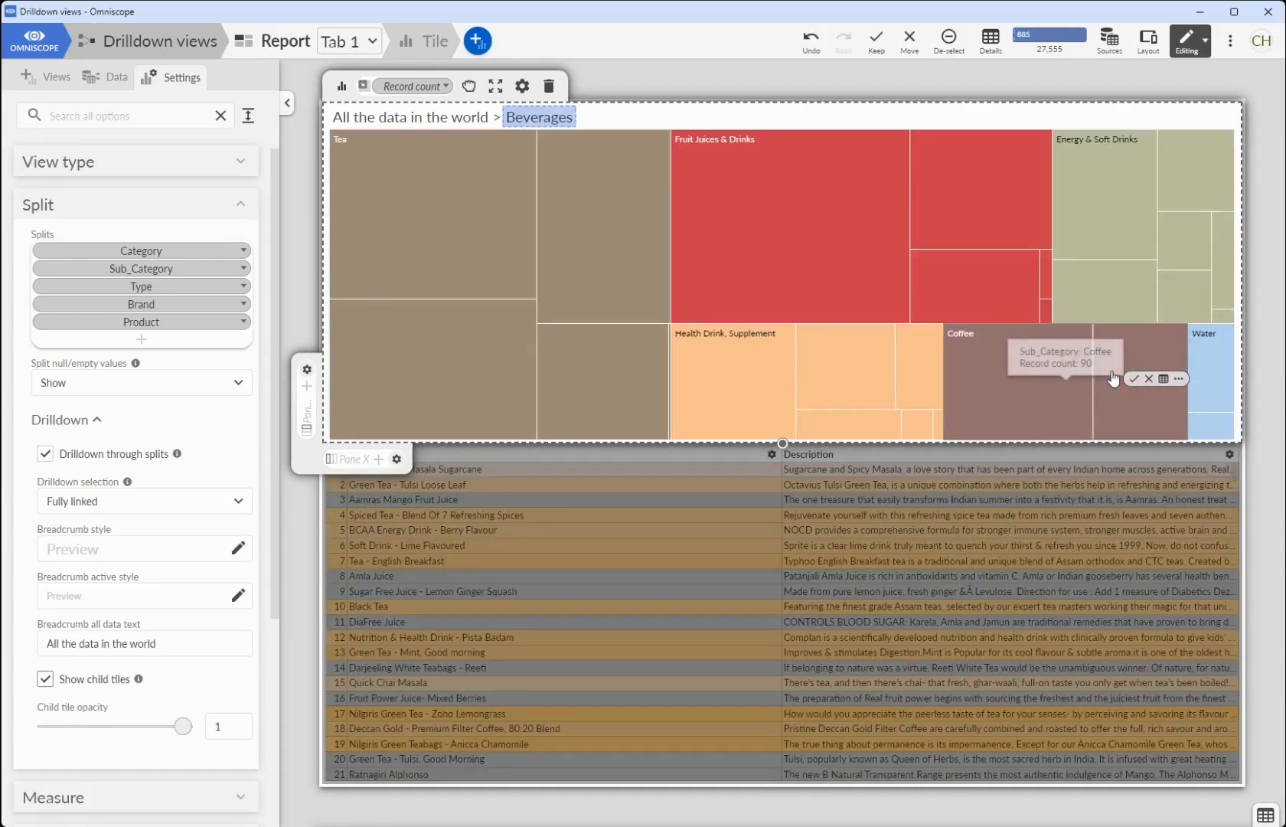
{"action": "mouse_move", "coordinate": [935, 297]}
{"action": "left_click", "coordinate": [654, 256]}
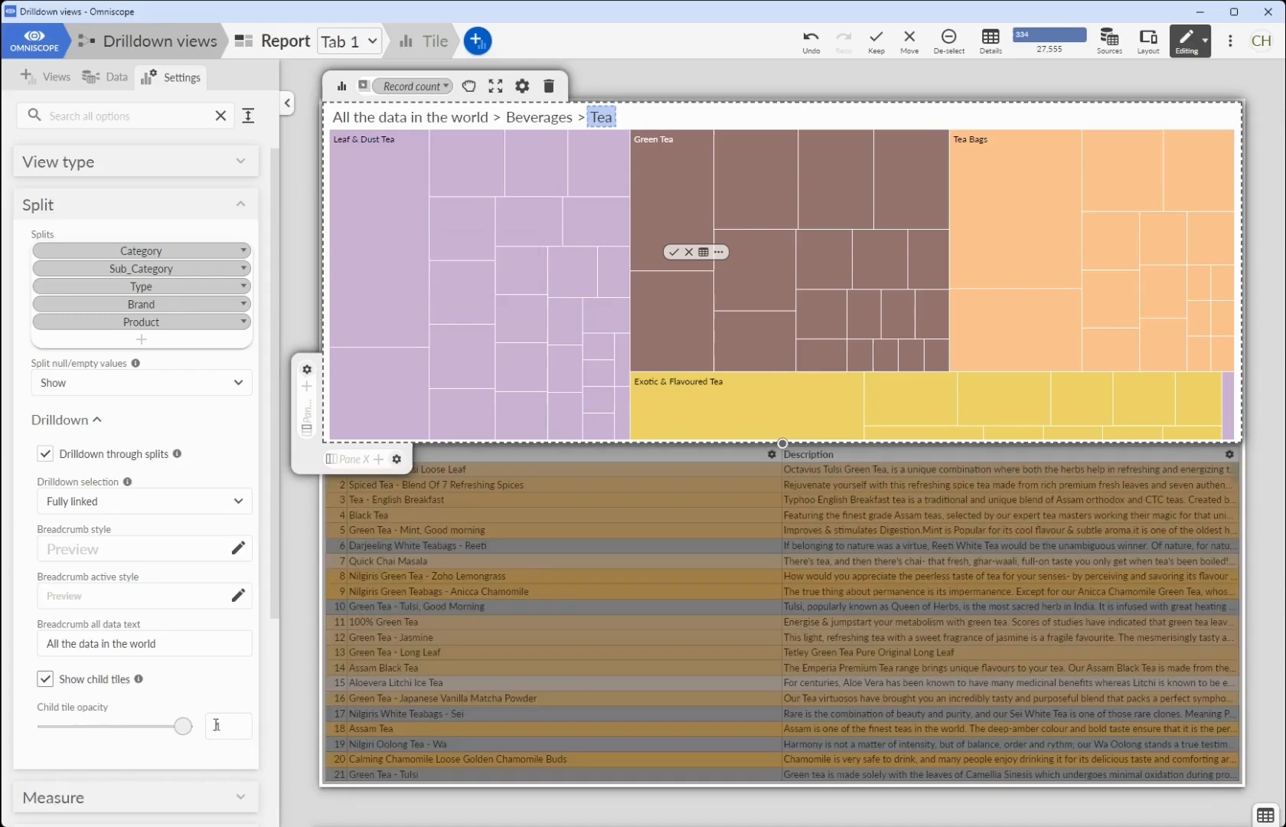
{"action": "left_click_drag", "start_coordinate": [182, 726], "coordinate": [153, 727]}
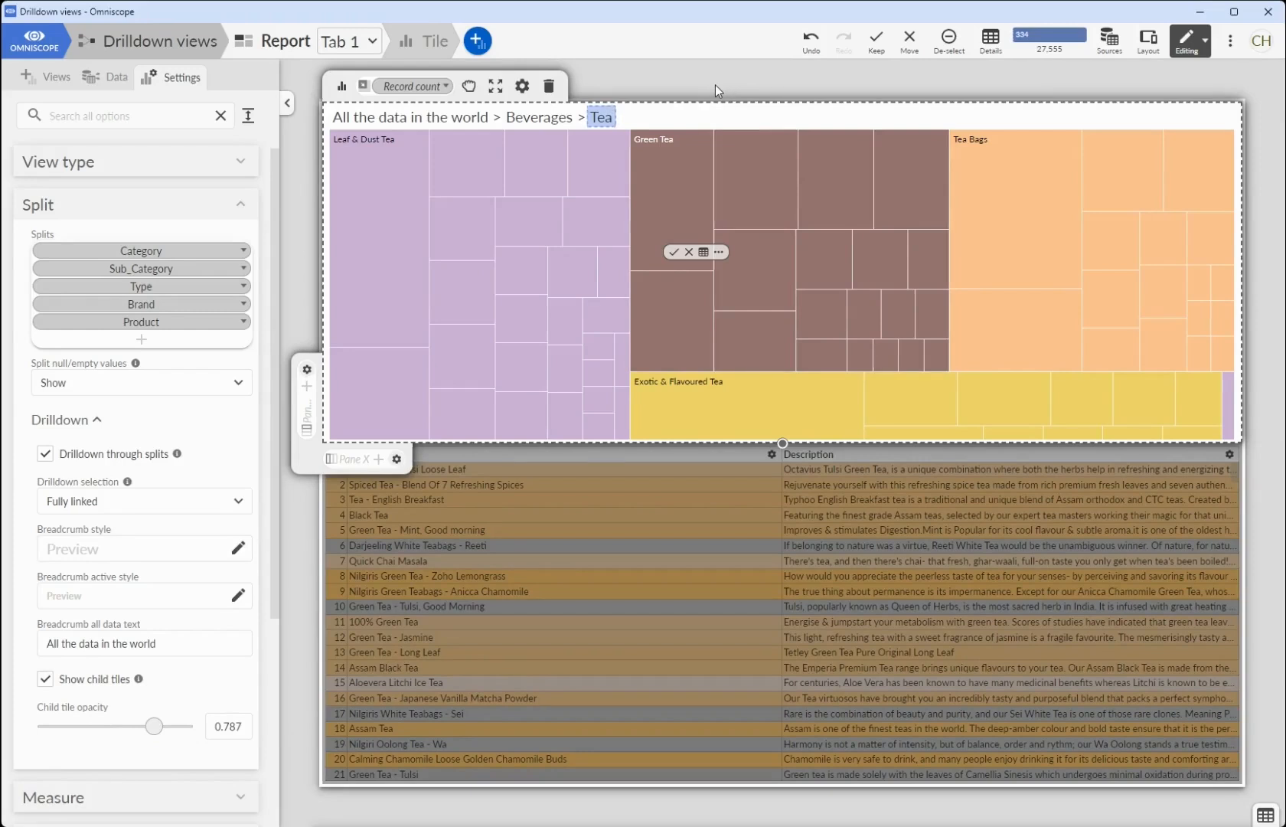
- Replace the treemap with a new Bar view, positioned above the table across the full report width
{"action": "left_click", "coordinate": [551, 87]}
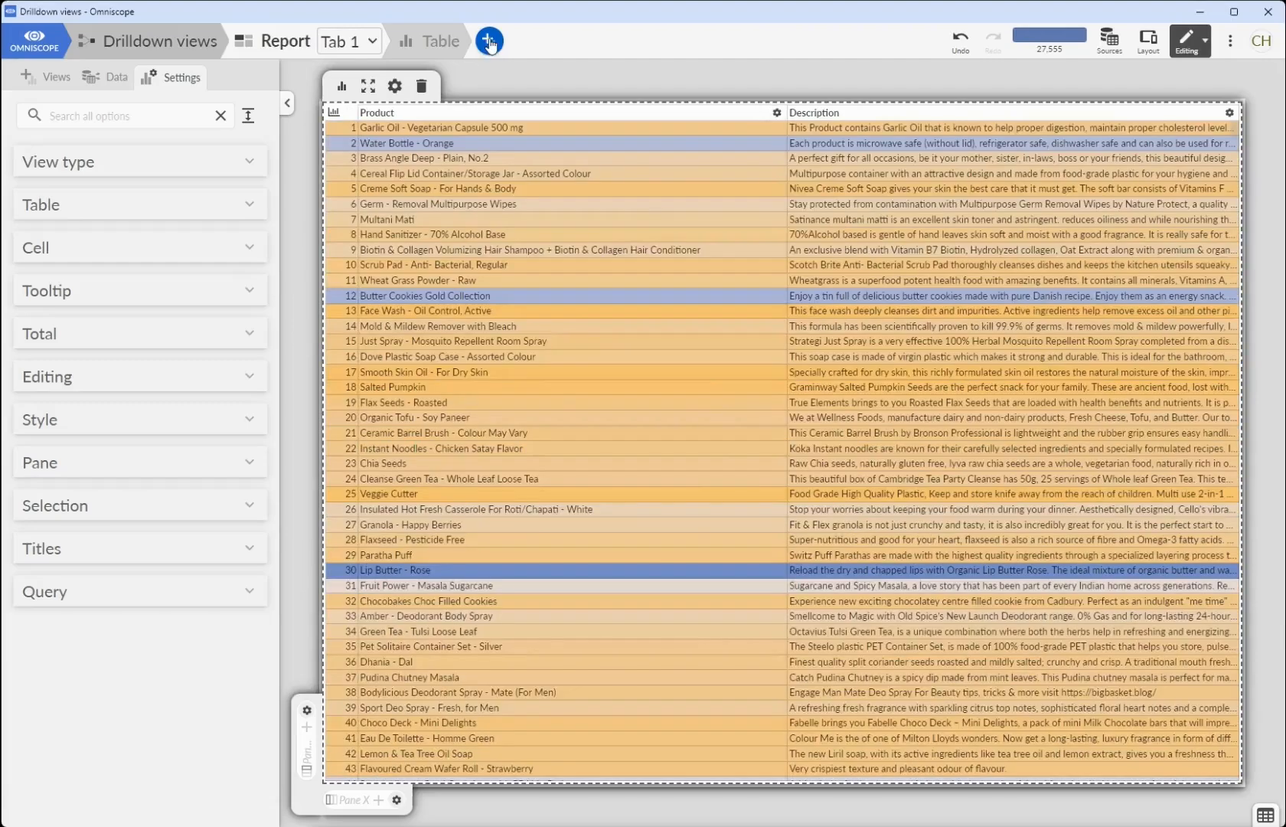
{"action": "left_click", "coordinate": [490, 41]}
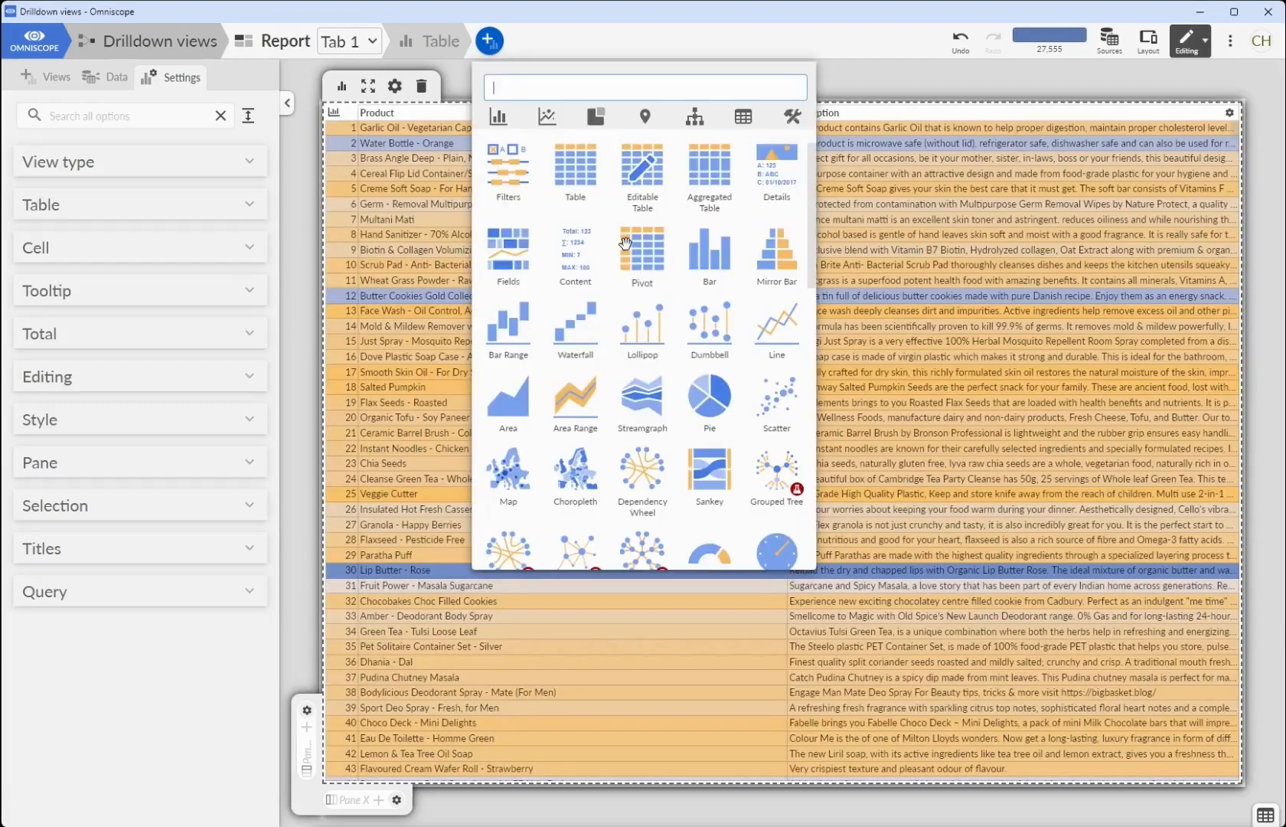
{"action": "left_click", "coordinate": [718, 257]}
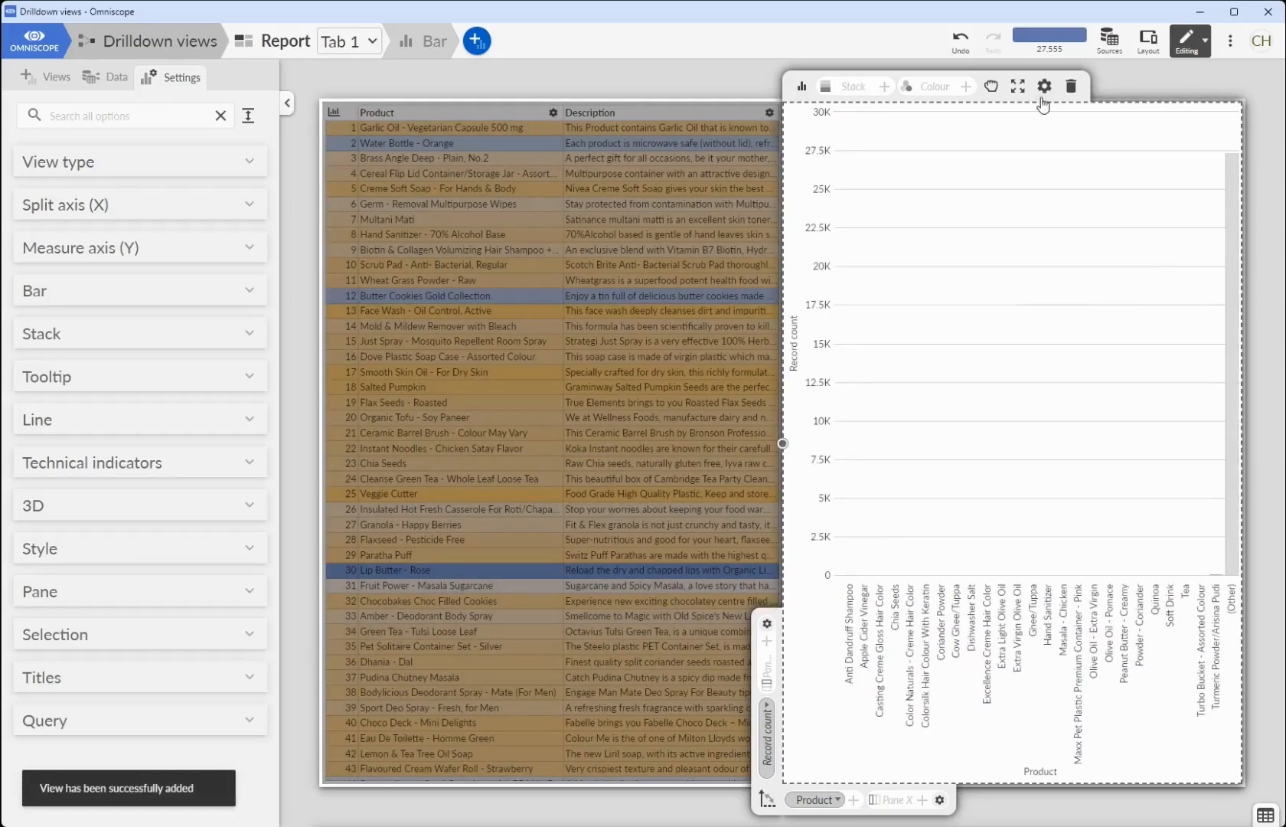
{"action": "left_click_drag", "start_coordinate": [990, 85], "coordinate": [786, 111]}
{"action": "left_click_drag", "start_coordinate": [711, 116], "coordinate": [711, 116]}
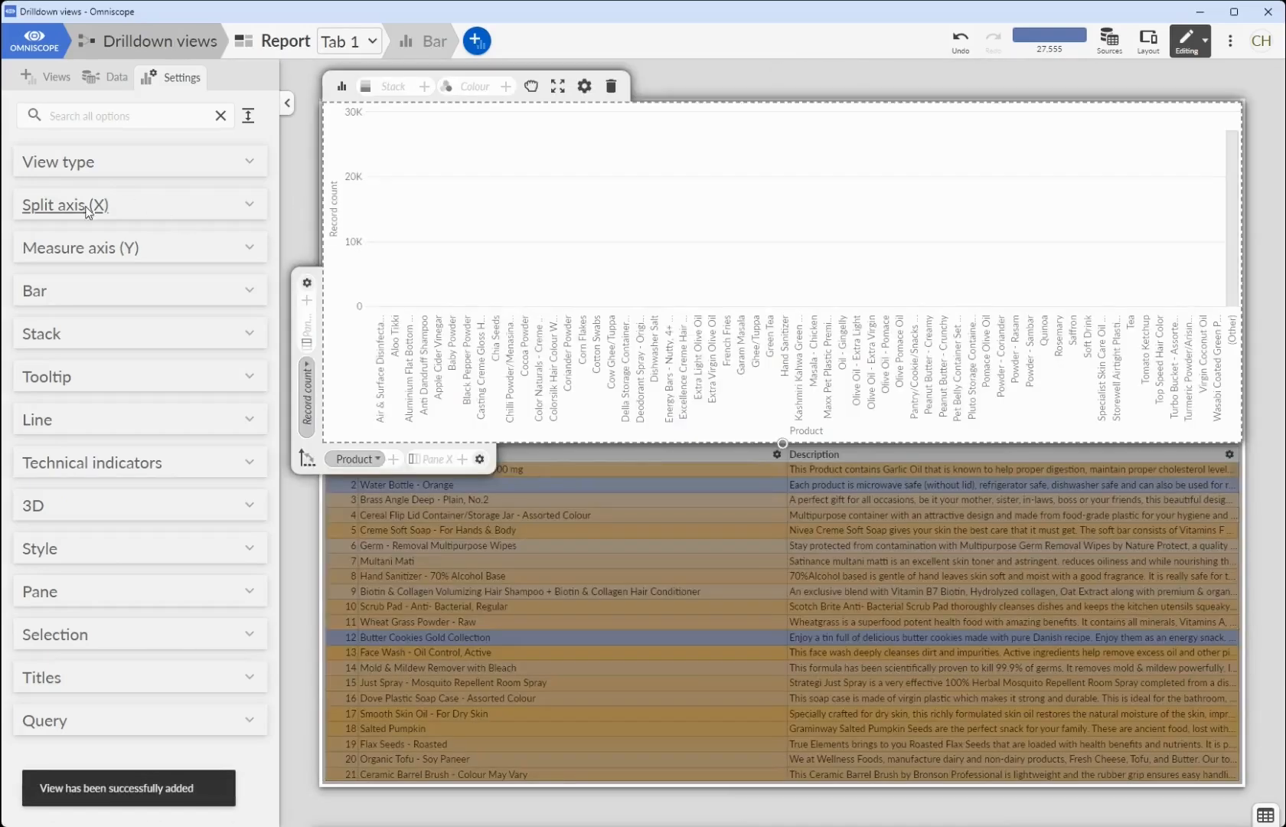
- Set the bar chart's X-axis split to Category and enable drilldown through splits
{"action": "left_click", "coordinate": [65, 204]}
{"action": "left_click", "coordinate": [145, 201]}
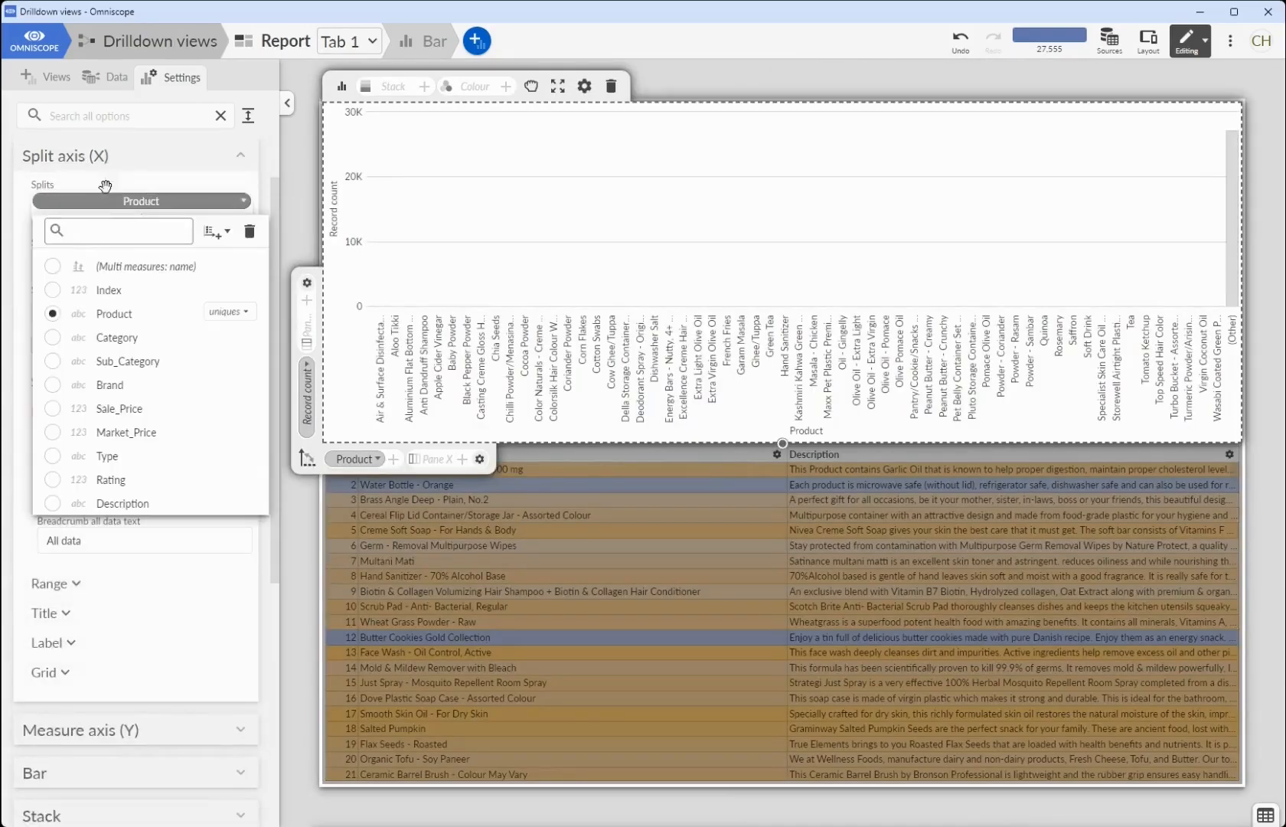
{"action": "left_click", "coordinate": [108, 190]}
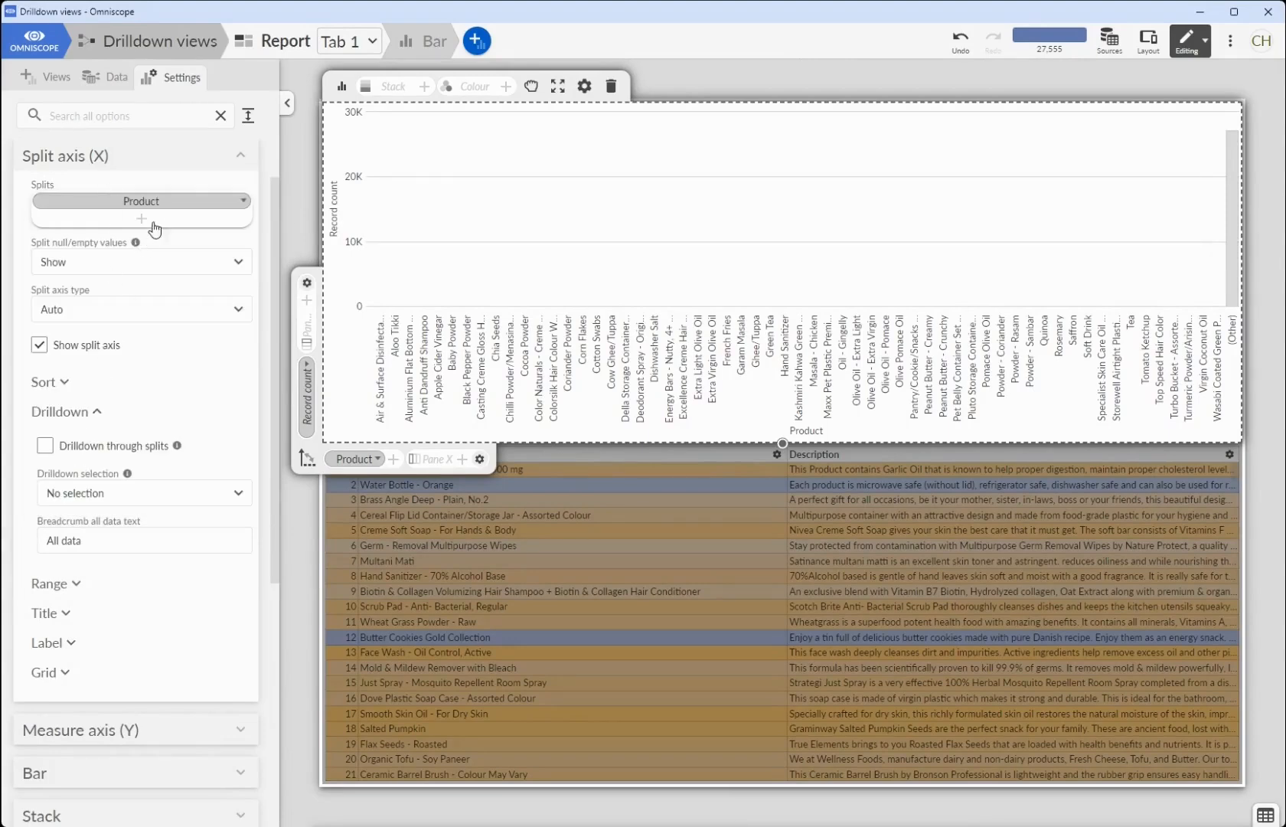
{"action": "left_click", "coordinate": [163, 190]}
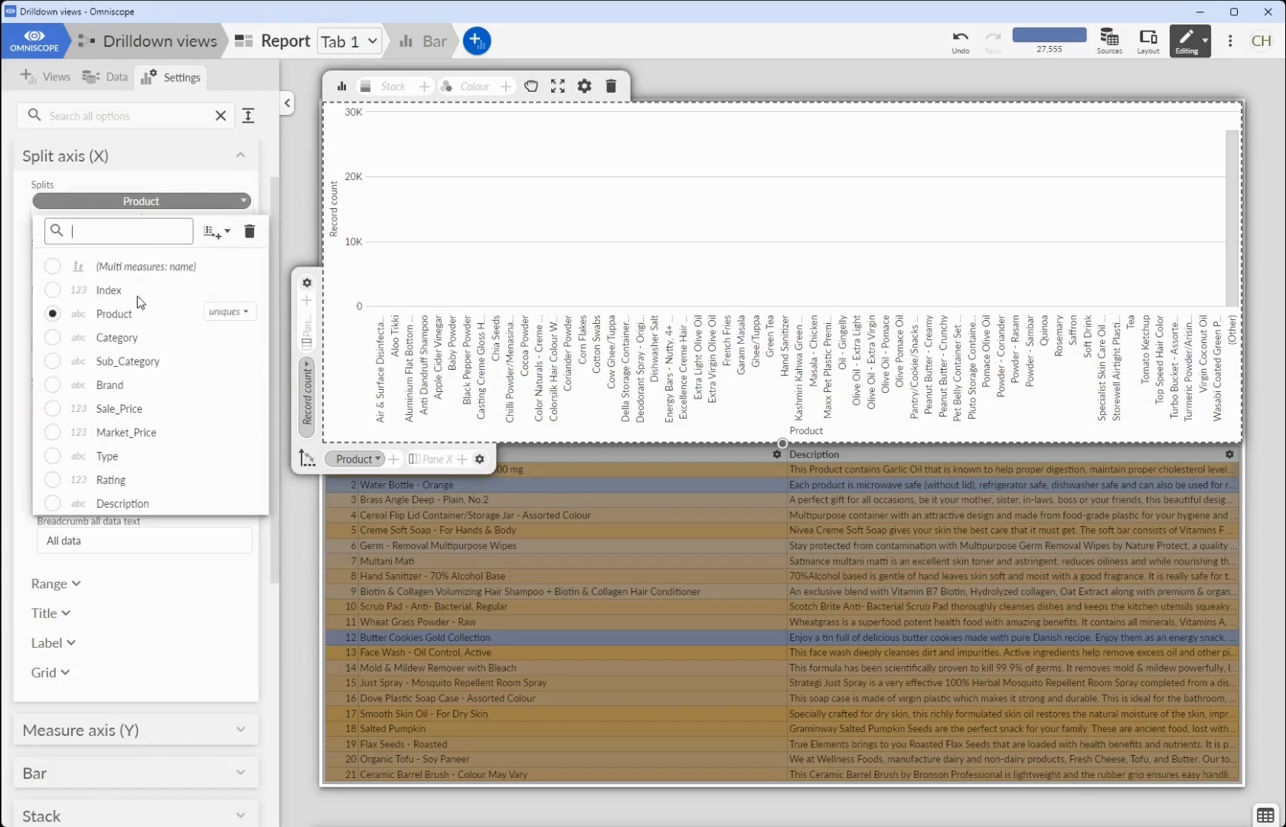
{"action": "left_click", "coordinate": [114, 338]}
{"action": "left_click", "coordinate": [166, 634]}
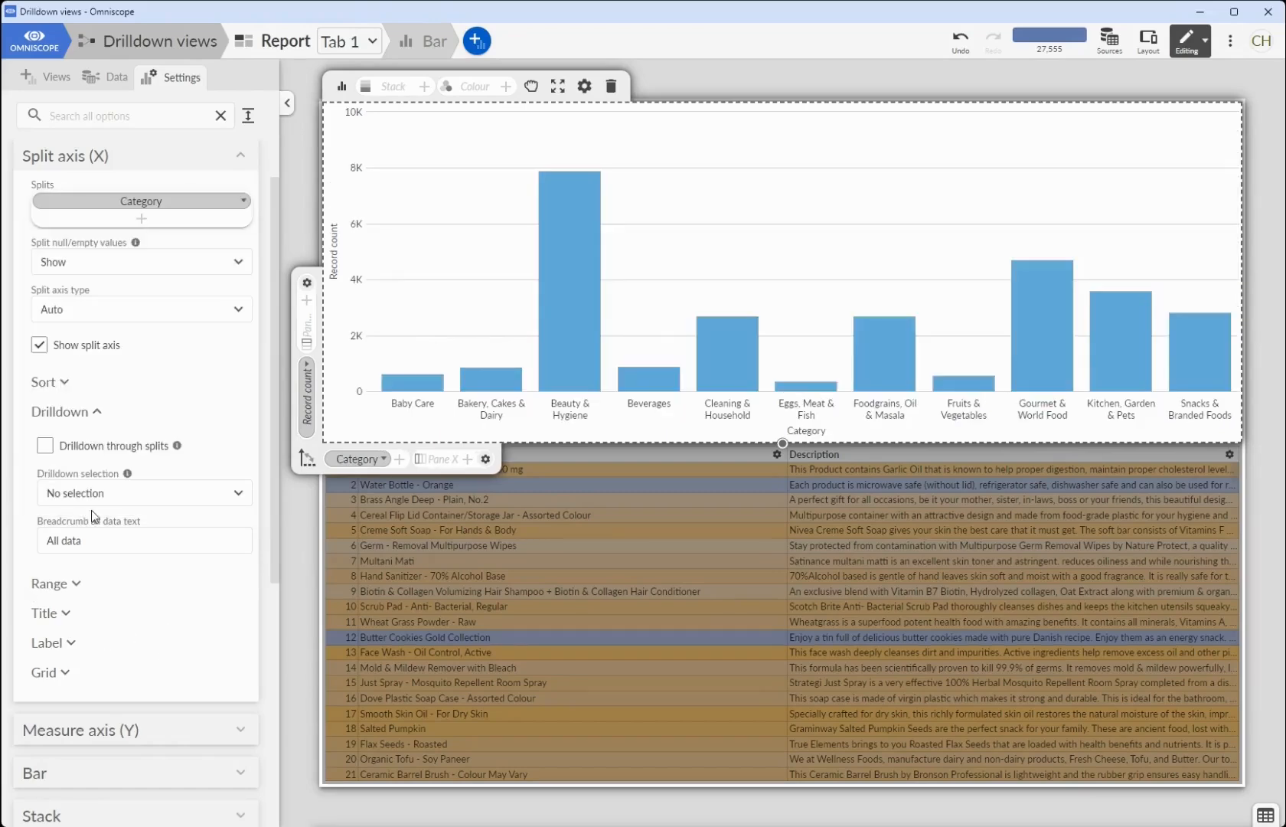
{"action": "left_click", "coordinate": [48, 446]}
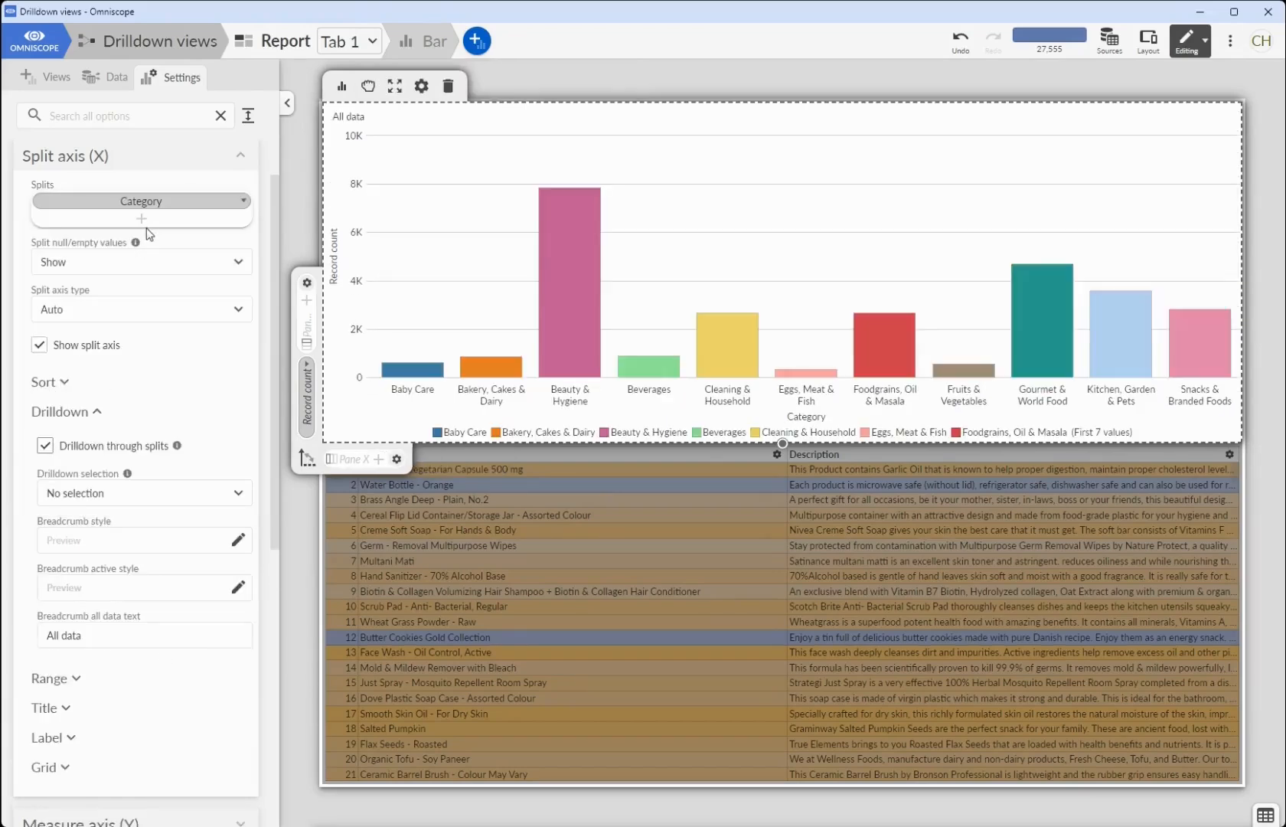
- Add Sub_Category and Type as further splits, and drill down through Beauty & Hygiene to Fragrances & Deos
{"action": "left_click", "coordinate": [142, 219]}
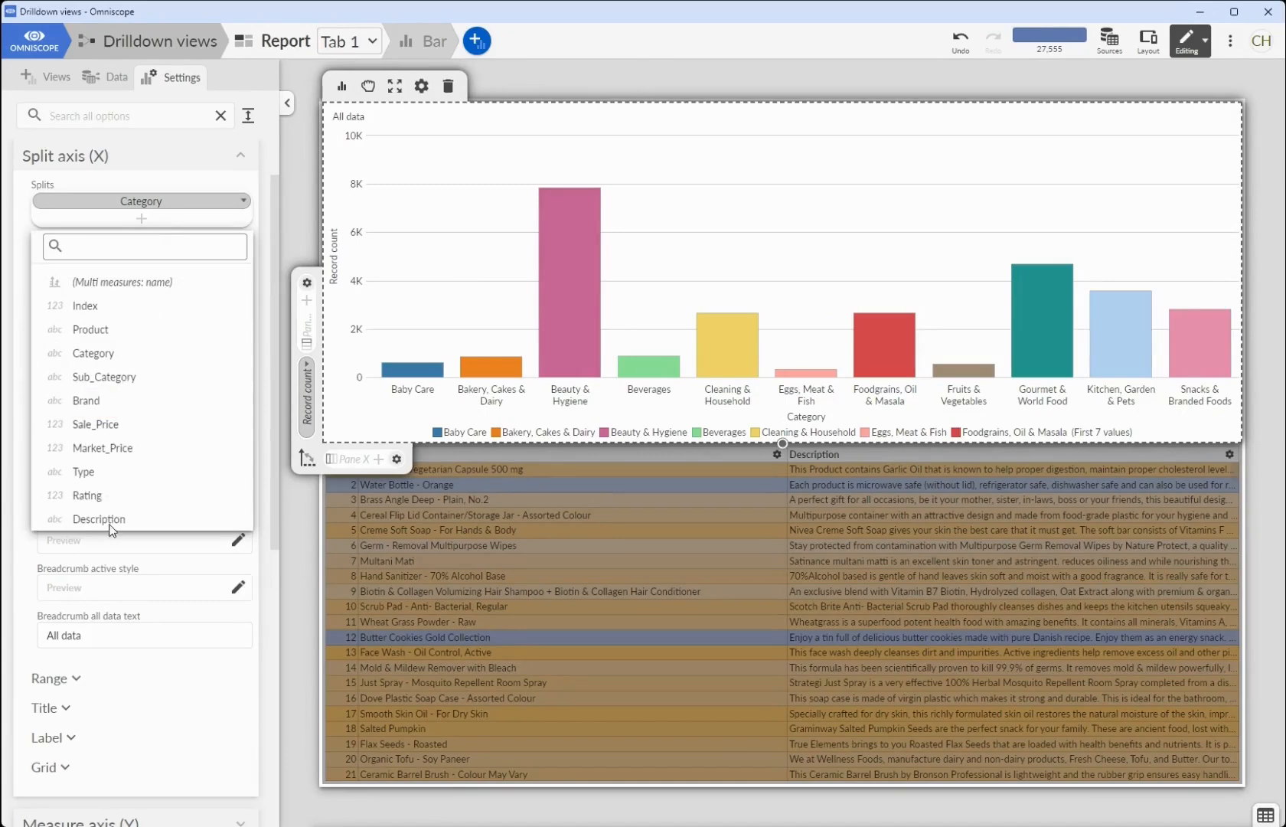
{"action": "left_click", "coordinate": [122, 375]}
{"action": "left_click", "coordinate": [142, 236]}
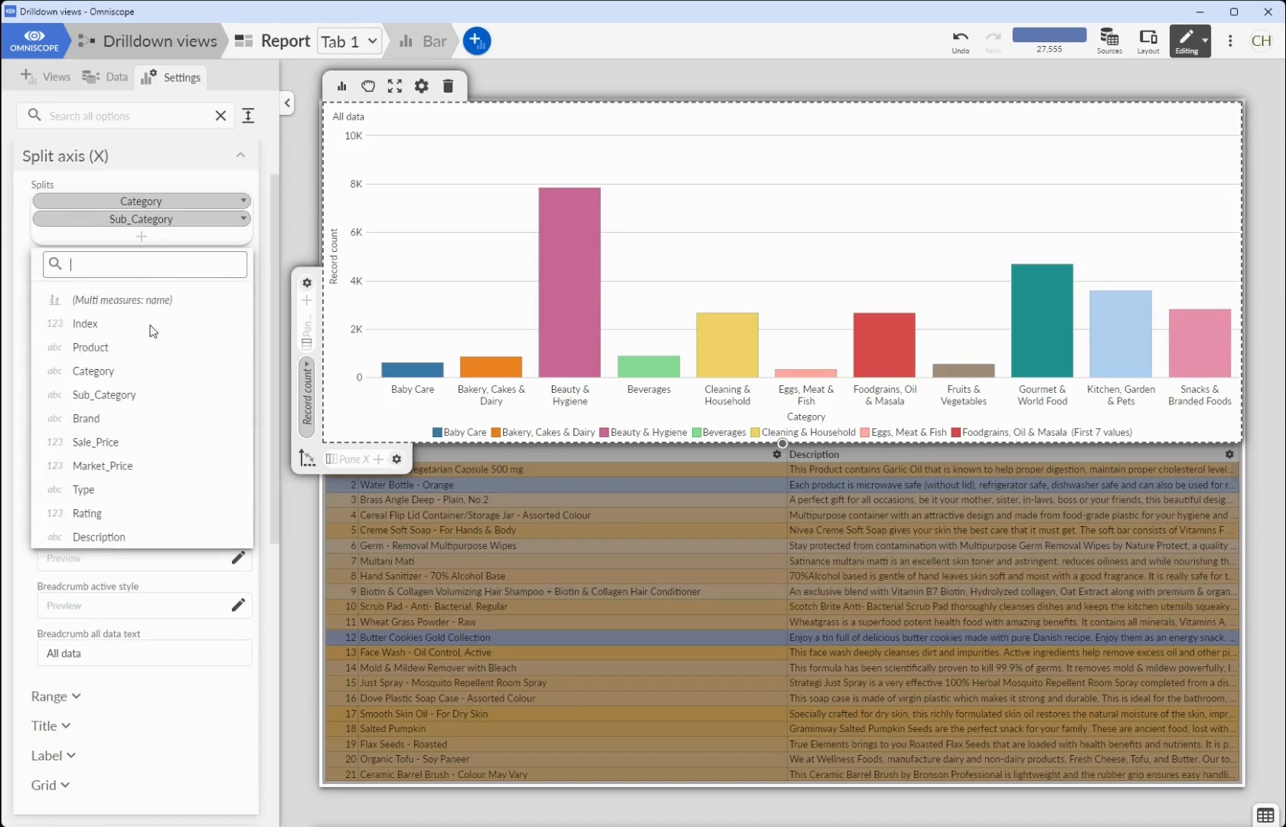
{"action": "left_click", "coordinate": [77, 494]}
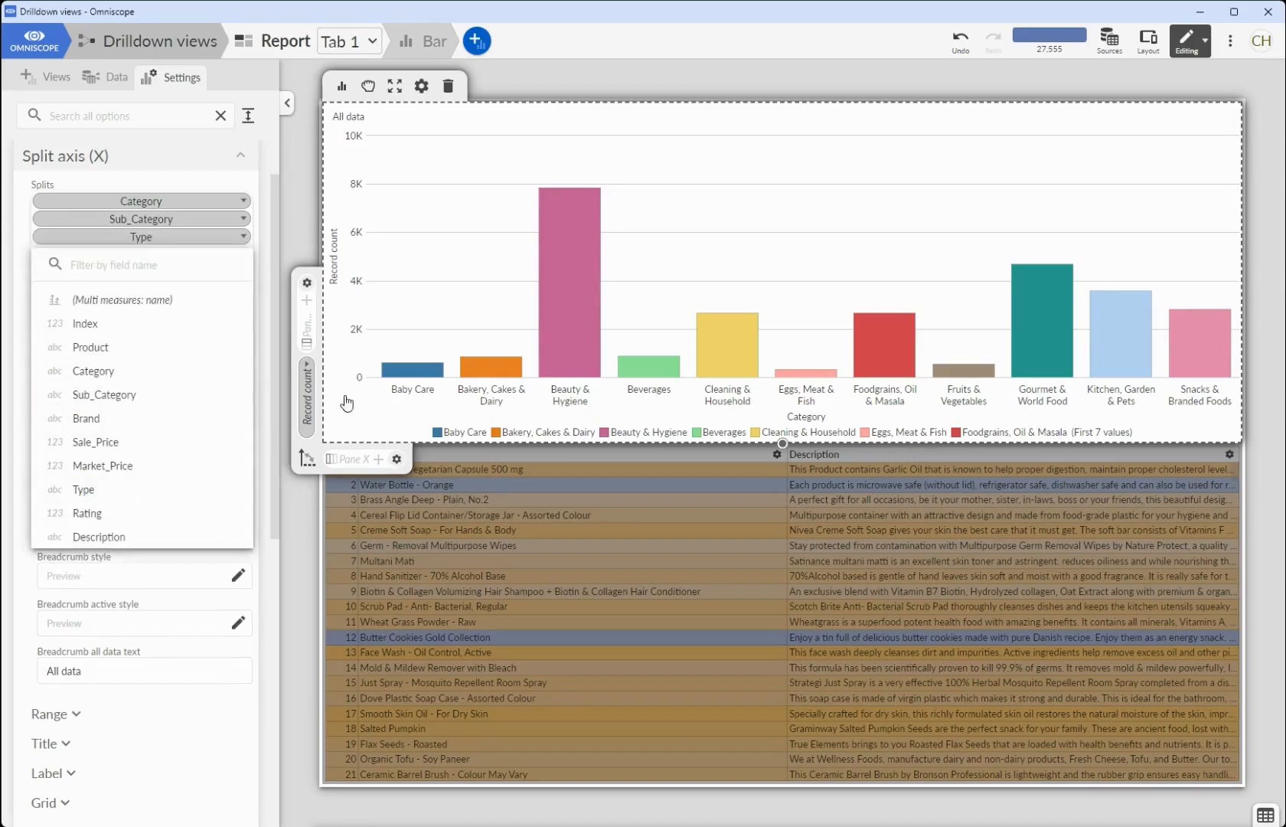
{"action": "left_click", "coordinate": [546, 362]}
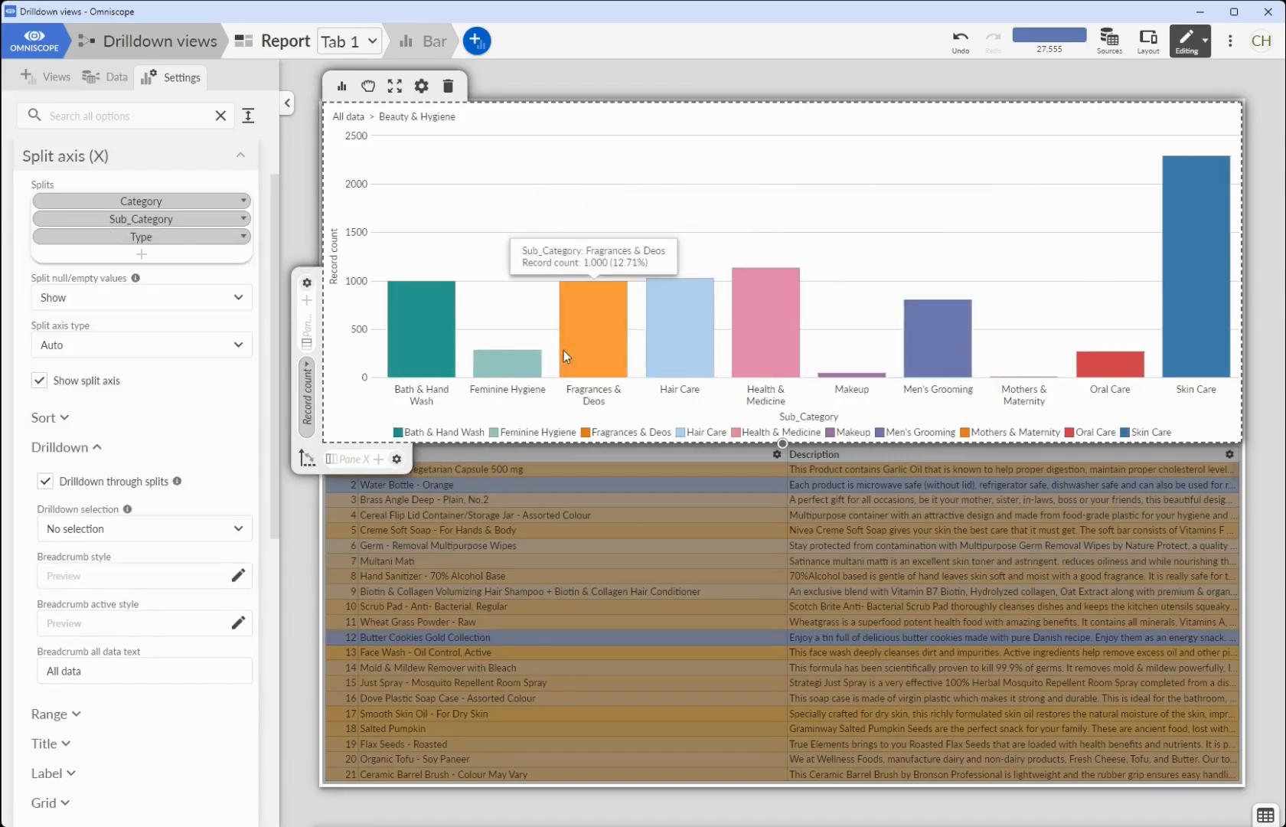
{"action": "left_click", "coordinate": [575, 350]}
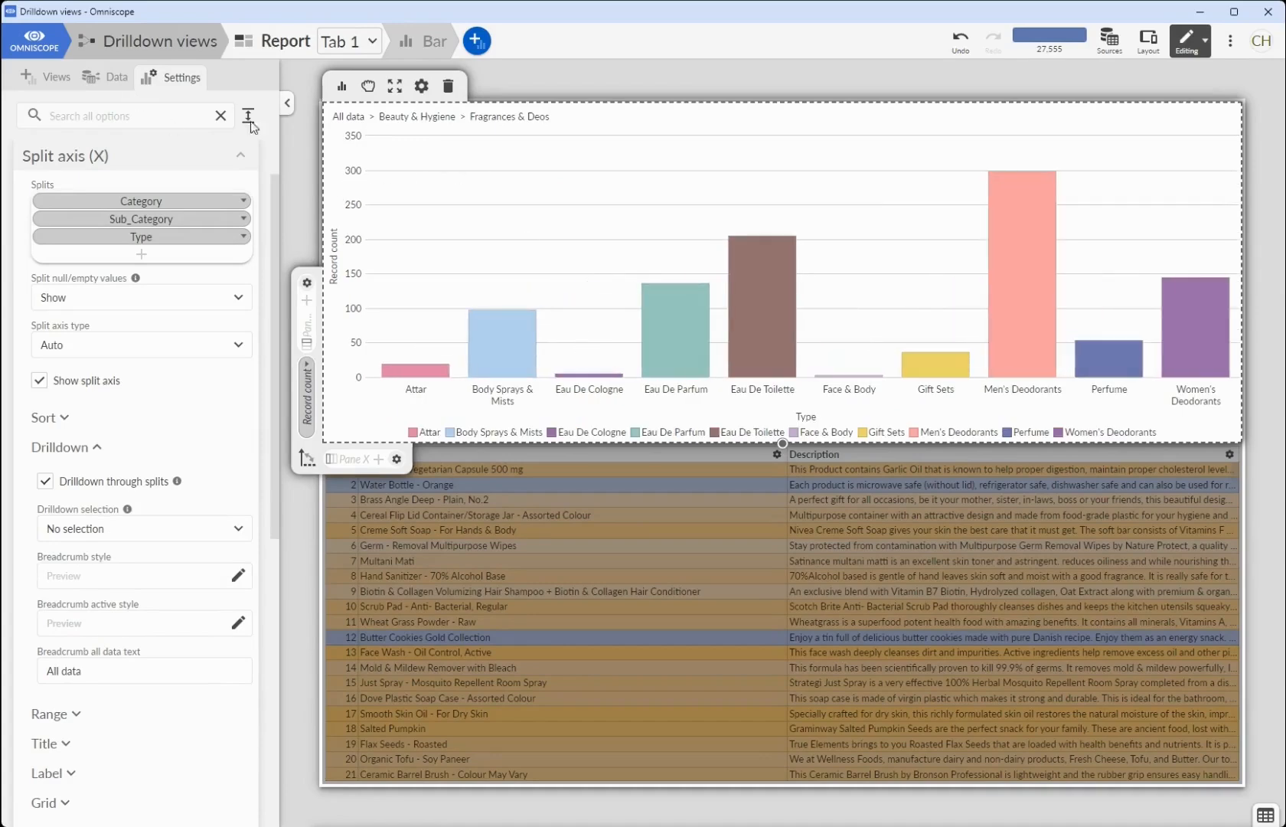
- Change the bar chart to a Pie view and select its Eau De Parfum segment
{"action": "left_click", "coordinate": [342, 88]}
{"action": "left_click", "coordinate": [566, 444]}
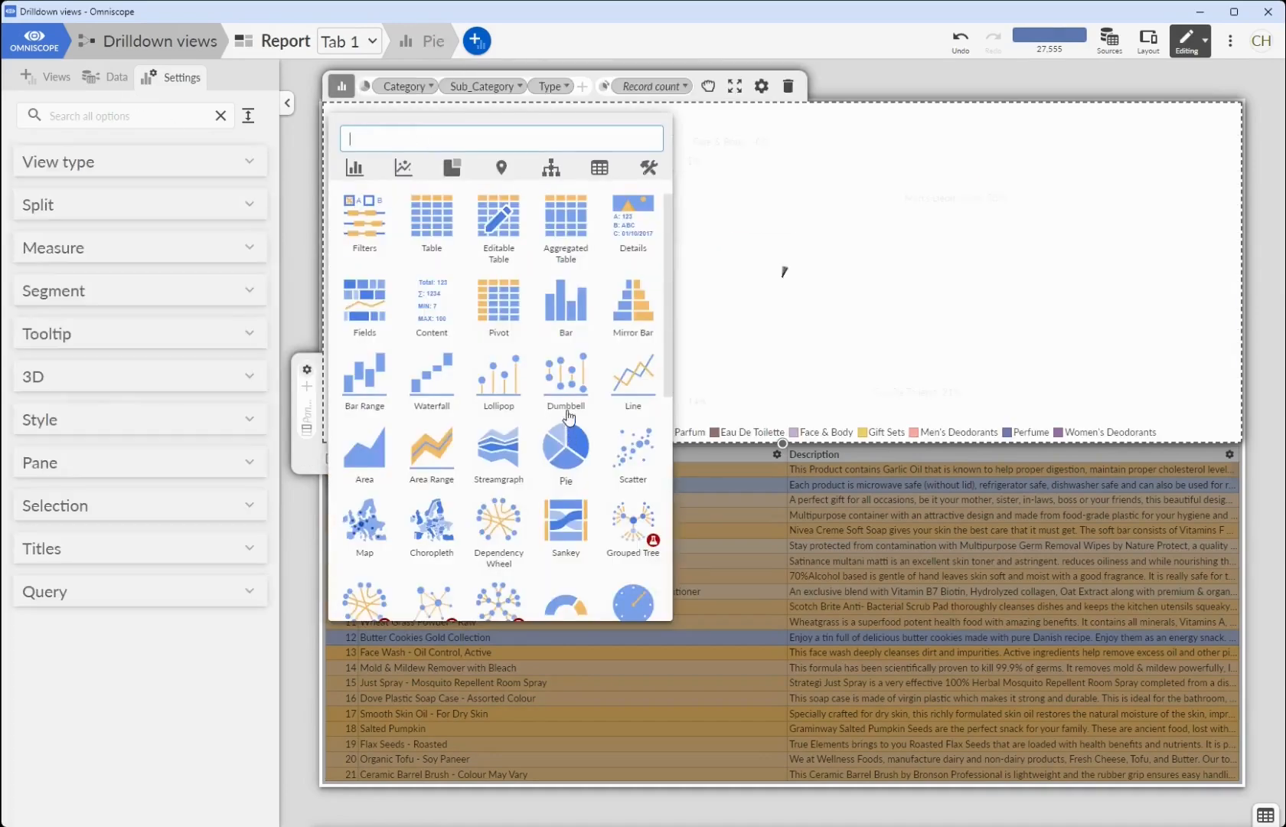
{"action": "left_click", "coordinate": [683, 274]}
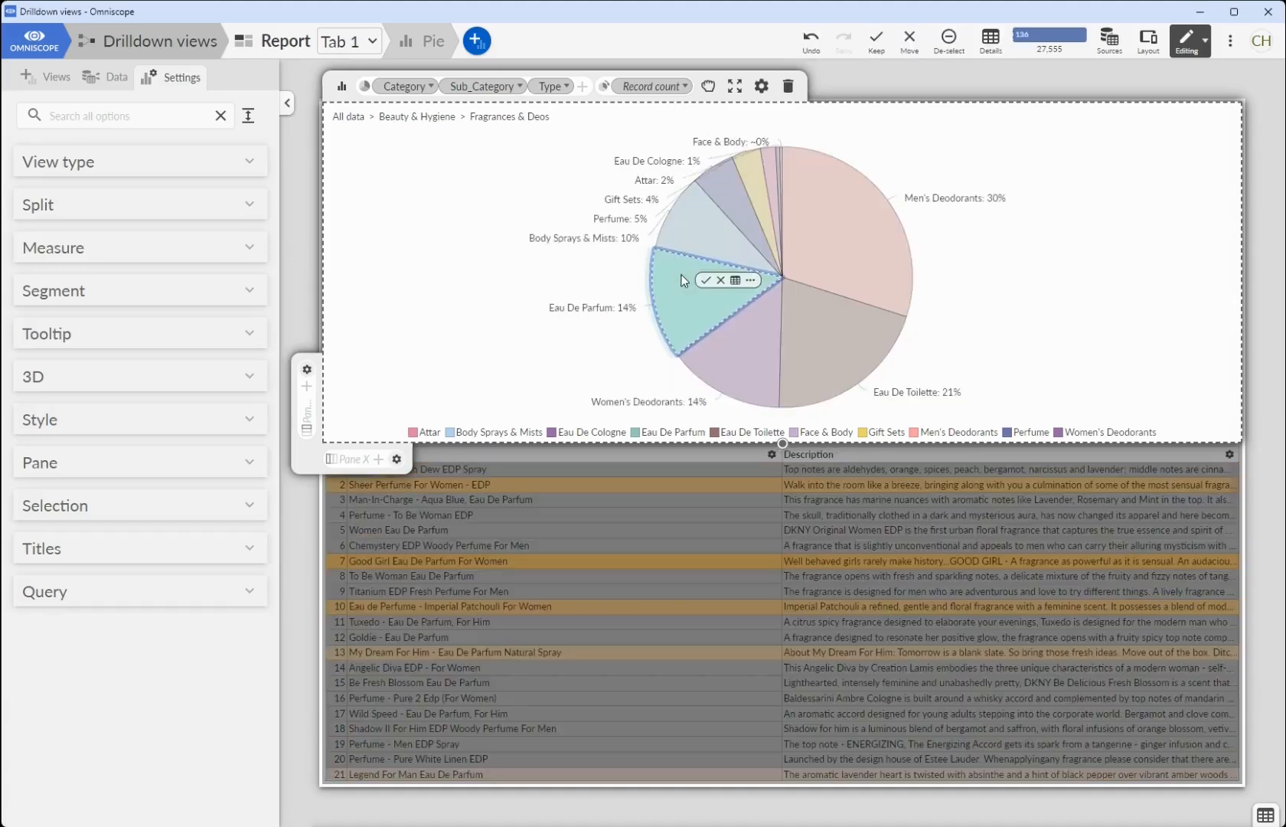
- Clear the segment selection, go back up to Beauty & Hygiene and drill down into Men's Grooming
{"action": "left_click", "coordinate": [408, 146]}
{"action": "left_click", "coordinate": [417, 117]}
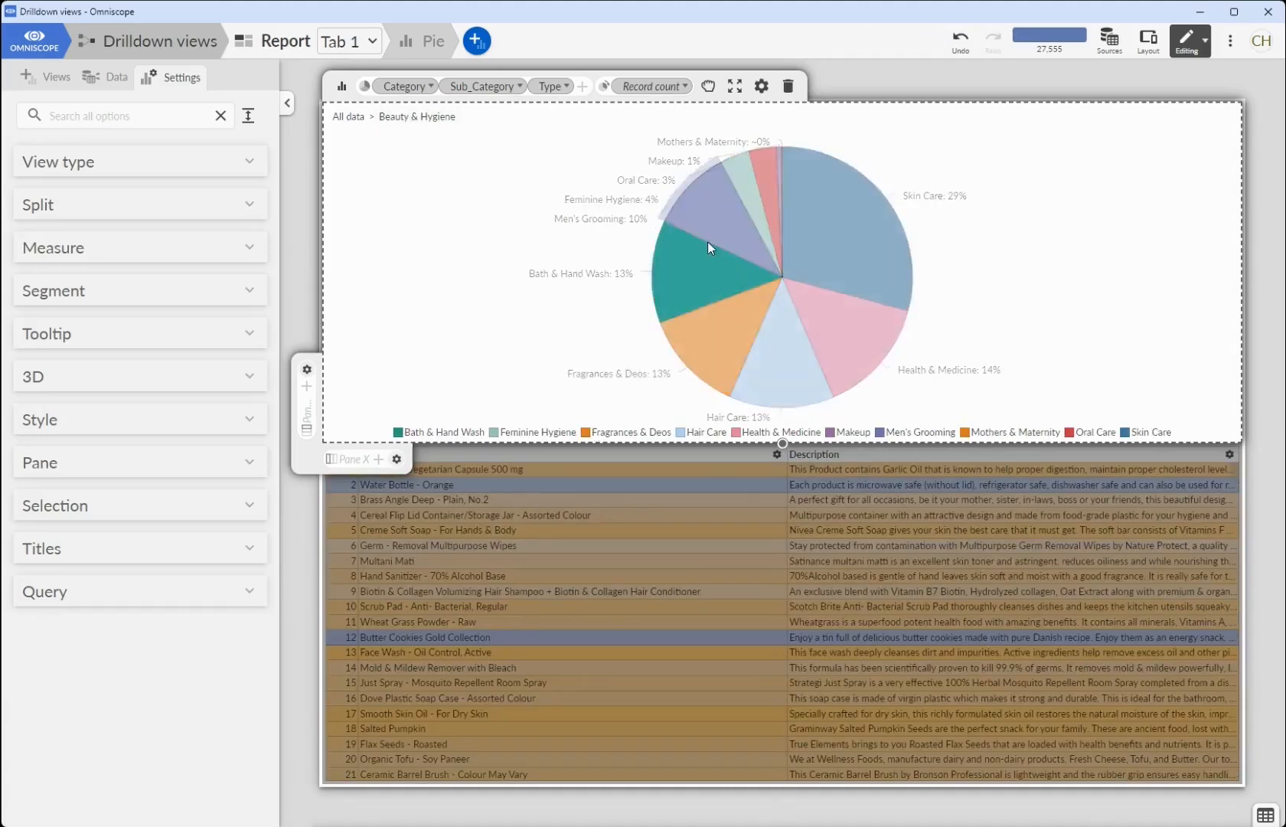
{"action": "left_click", "coordinate": [711, 230]}
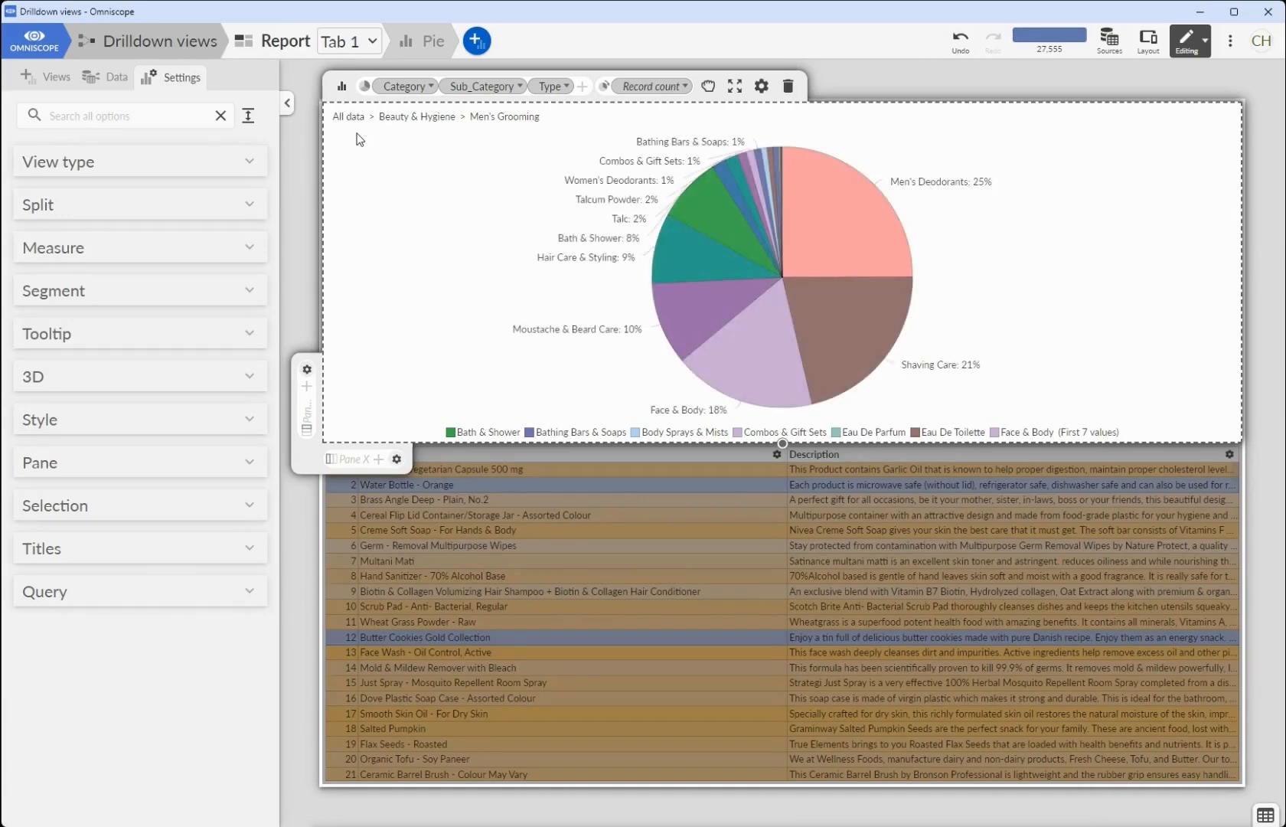